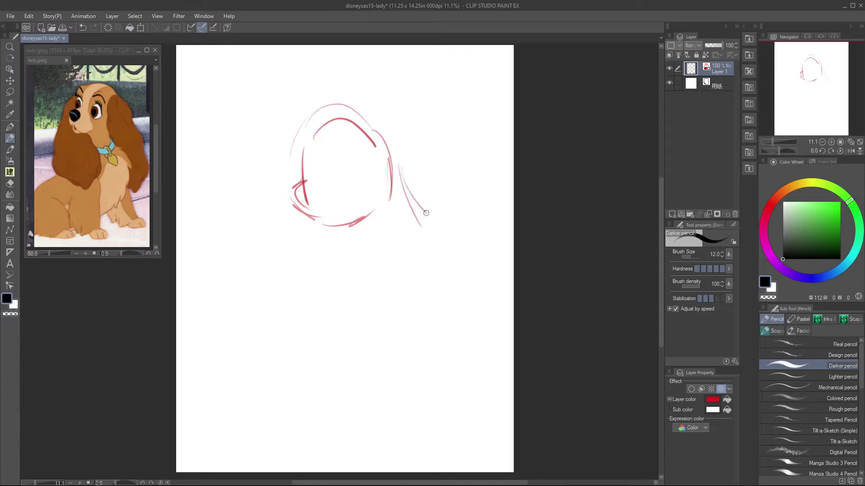
# Step: Sketch the dog's nose and the wavy outlines of both long ears around the head
pyautogui.press('e')
pyautogui.press('p')
pyautogui.moveTo(307, 181)
pyautogui.mouseDown()
pyautogui.moveTo(293, 198)
pyautogui.moveTo(319, 190)
pyautogui.moveTo(307, 184)
pyautogui.moveTo(388, 162)
pyautogui.mouseUp()
pyautogui.hotkey('ctrl', 'z')
pyautogui.moveTo(292, 144)
pyautogui.mouseDown()
pyautogui.moveTo(274, 203)
pyautogui.moveTo(264, 311)
pyautogui.moveTo(310, 331)
pyautogui.mouseUp()
pyautogui.moveTo(324, 299); pyautogui.dragTo(313, 331)
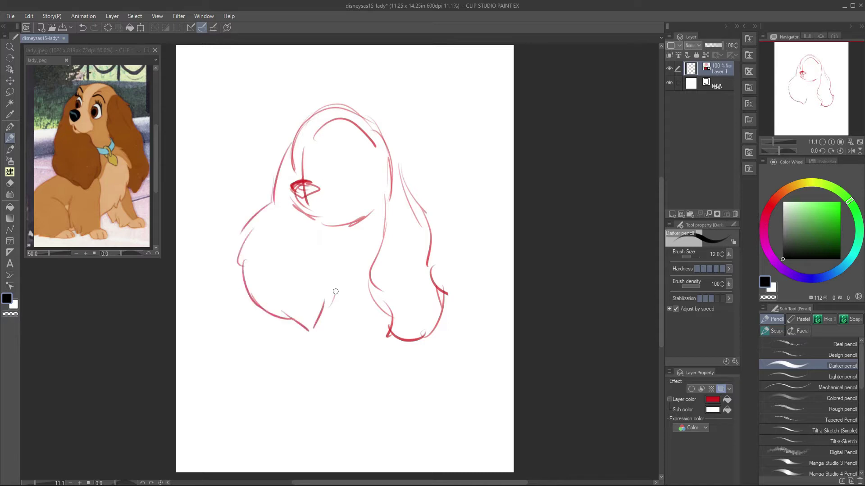
# Step: Transform the head and ear sketch to reposition it on the page and leave room for the body
pyautogui.hotkey('ctrl', 't')
pyautogui.moveTo(387, 233)
pyautogui.mouseDown()
pyautogui.moveTo(407, 212)
pyautogui.moveTo(388, 227)
pyautogui.moveTo(415, 292)
pyautogui.moveTo(352, 370)
pyautogui.mouseUp()
pyautogui.press('Return')
# Step: Rough in the seated body below the ears with the back, haunch, tail, chest and front legs
pyautogui.moveTo(301, 270)
pyautogui.mouseDown()
pyautogui.moveTo(234, 346)
pyautogui.moveTo(233, 374)
pyautogui.mouseUp()
pyautogui.moveTo(237, 380)
pyautogui.mouseDown()
pyautogui.moveTo(217, 395)
pyautogui.moveTo(239, 401)
pyautogui.mouseUp()
pyautogui.moveTo(243, 409); pyautogui.dragTo(295, 412)
pyautogui.moveTo(410, 270); pyautogui.dragTo(387, 369)
pyautogui.moveTo(416, 315); pyautogui.dragTo(354, 380)
pyautogui.moveTo(253, 353)
pyautogui.mouseDown()
pyautogui.moveTo(323, 400)
pyautogui.moveTo(286, 414)
pyautogui.mouseUp()
pyautogui.moveTo(310, 411); pyautogui.dragTo(339, 399)
# Step: Undo the last body stroke and sketch the chest line and near front leg with its paw
pyautogui.press('p')
pyautogui.hotkey('ctrl', 'z')
pyautogui.moveTo(412, 277)
pyautogui.mouseDown()
pyautogui.moveTo(407, 333)
pyautogui.moveTo(335, 378)
pyautogui.mouseUp()
pyautogui.moveTo(378, 313); pyautogui.dragTo(380, 401)
pyautogui.moveTo(319, 323)
pyautogui.mouseDown()
pyautogui.moveTo(328, 371)
pyautogui.moveTo(373, 410)
pyautogui.moveTo(368, 409)
pyautogui.mouseUp()
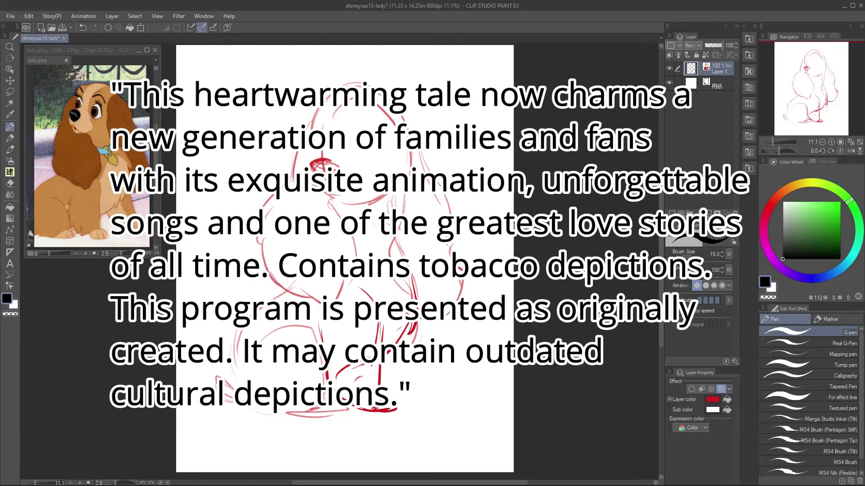
# Step: Sketch the far front leg and build up the curve of the haunch
pyautogui.moveTo(422, 325); pyautogui.dragTo(415, 343)
pyautogui.moveTo(419, 366)
pyautogui.mouseDown()
pyautogui.moveTo(395, 384)
pyautogui.moveTo(387, 376)
pyautogui.moveTo(413, 396)
pyautogui.moveTo(426, 390)
pyautogui.moveTo(408, 395)
pyautogui.mouseUp()
pyautogui.moveTo(237, 331)
pyautogui.mouseDown()
pyautogui.moveTo(228, 388)
pyautogui.moveTo(308, 412)
pyautogui.mouseUp()
pyautogui.press('p')
pyautogui.scroll(1, 400, 214)
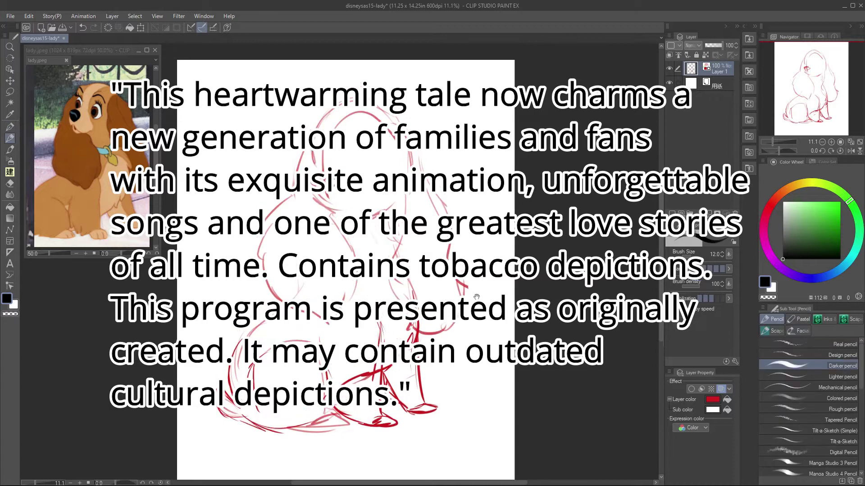
# Step: Flip the view of both the sketch and the reference image horizontally to check the proportions
pyautogui.moveTo(350, 224); pyautogui.dragTo(343, 234)
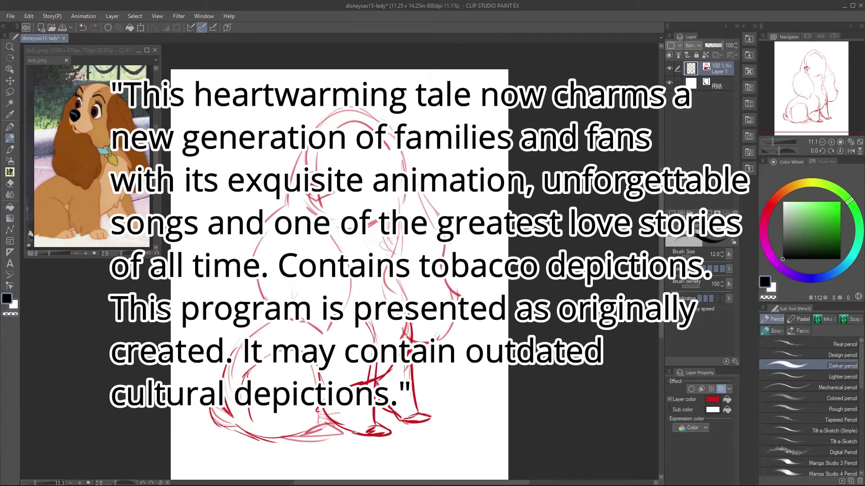
pyautogui.press('h')
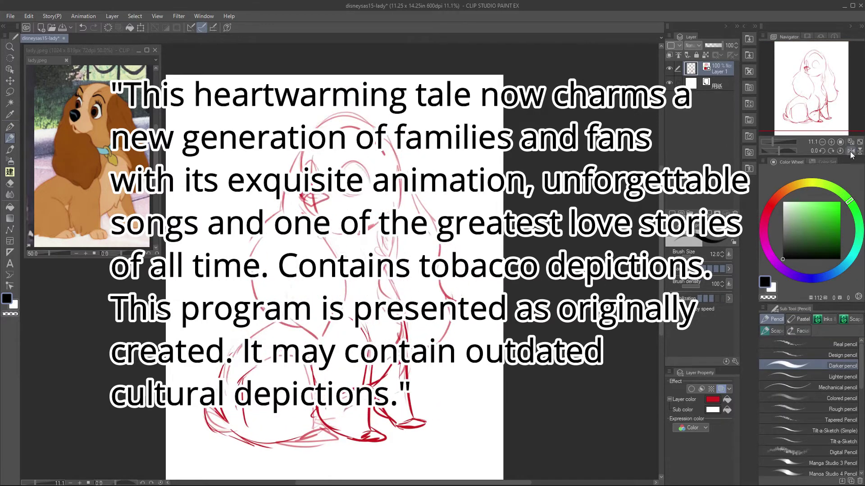
pyautogui.hotkey('ctrl', 'Tab')
pyautogui.hotkey('ctrl', 'Tab')
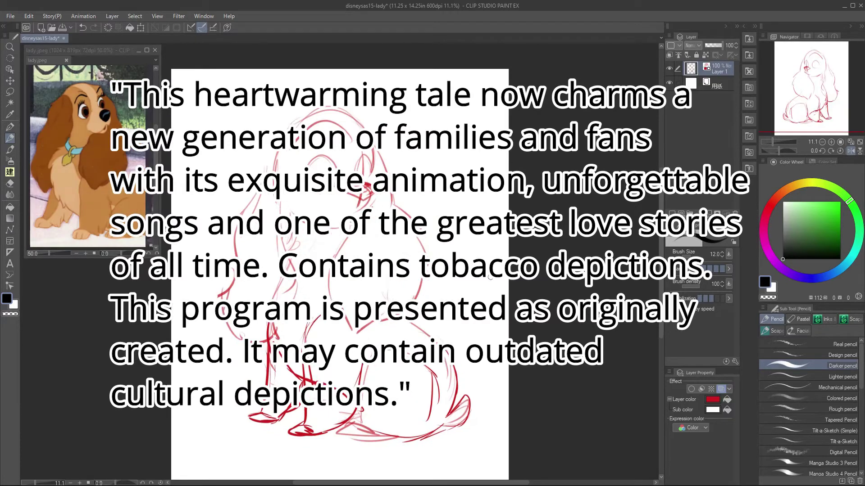
# Step: Lasso the far front leg and nudge it slightly with a transform
pyautogui.press('m')
pyautogui.moveTo(252, 360); pyautogui.dragTo(297, 365)
pyautogui.hotkey('ctrl', 't')
pyautogui.moveTo(269, 450); pyautogui.dragTo(279, 452)
pyautogui.click(278, 452)
pyautogui.press('p')
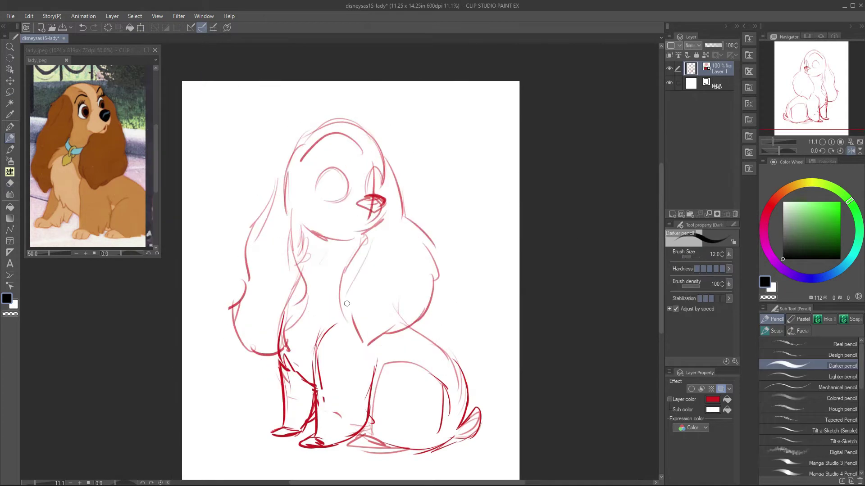
# Step: Redraw the far ear's lower tip, the facing ear's inner edge and the upper chest lines
pyautogui.moveTo(236, 286); pyautogui.dragTo(261, 353)
pyautogui.moveTo(247, 272)
pyautogui.mouseDown()
pyautogui.moveTo(245, 297)
pyautogui.moveTo(274, 345)
pyautogui.mouseUp()
pyautogui.moveTo(362, 251); pyautogui.dragTo(355, 327)
pyautogui.moveTo(288, 334)
pyautogui.mouseDown()
pyautogui.moveTo(307, 325)
pyautogui.moveTo(320, 359)
pyautogui.mouseUp()
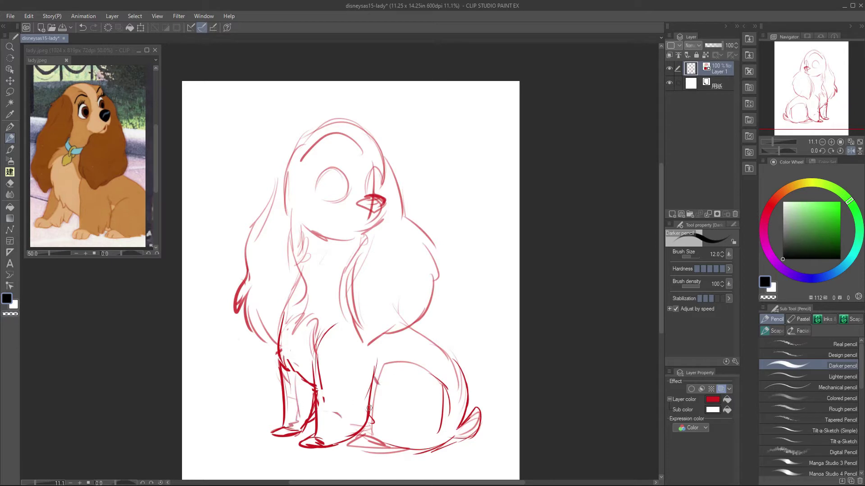
# Step: Strengthen the curve of the haunch and the back line running down to the tail
pyautogui.moveTo(440, 433)
pyautogui.mouseDown()
pyautogui.moveTo(384, 361)
pyautogui.moveTo(373, 433)
pyautogui.mouseUp()
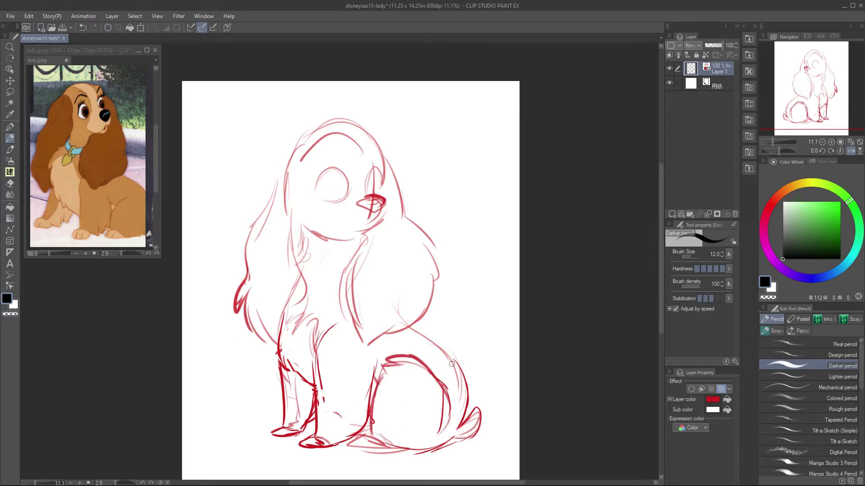
pyautogui.moveTo(430, 341); pyautogui.dragTo(467, 403)
pyautogui.moveTo(410, 321); pyautogui.dragTo(470, 396)
pyautogui.hotkey('ctrl', 'z')
pyautogui.moveTo(409, 324)
pyautogui.mouseDown()
pyautogui.moveTo(466, 389)
pyautogui.moveTo(473, 410)
pyautogui.mouseUp()
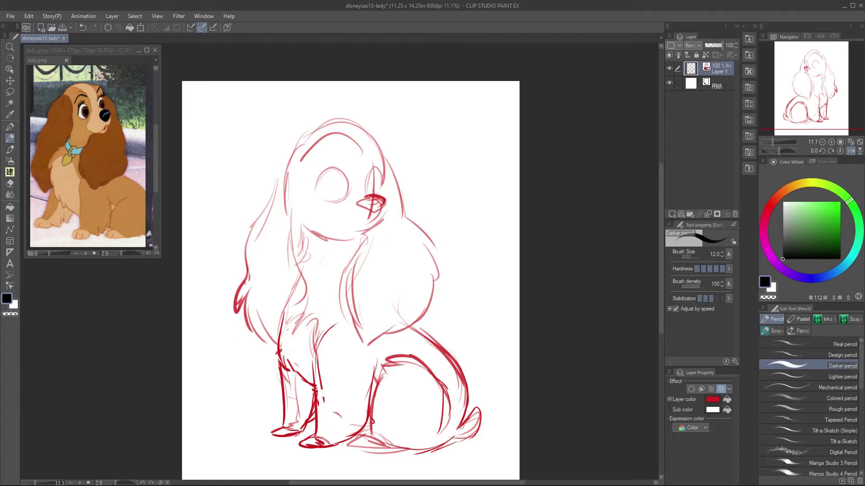
# Step: Scale the whole sketch up to 107% and save the drawing
pyautogui.moveTo(508, 267); pyautogui.dragTo(508, 203)
pyautogui.hotkey('ctrl', 't')
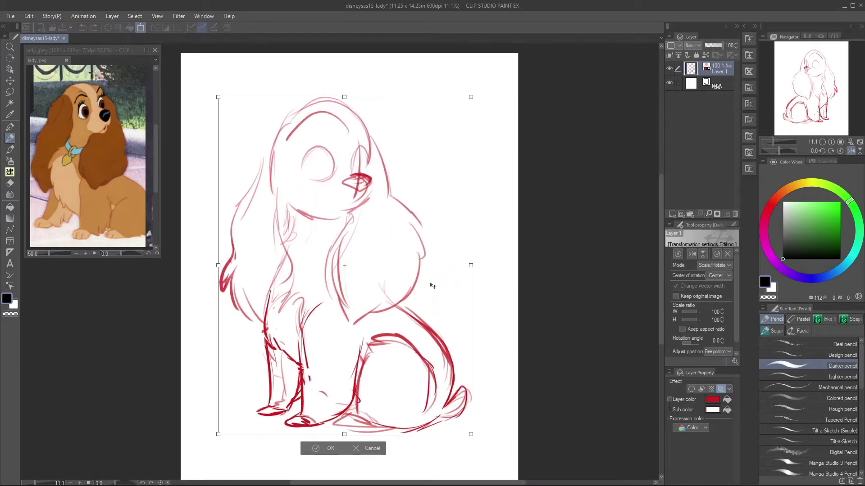
pyautogui.moveTo(484, 85); pyautogui.dragTo(486, 88)
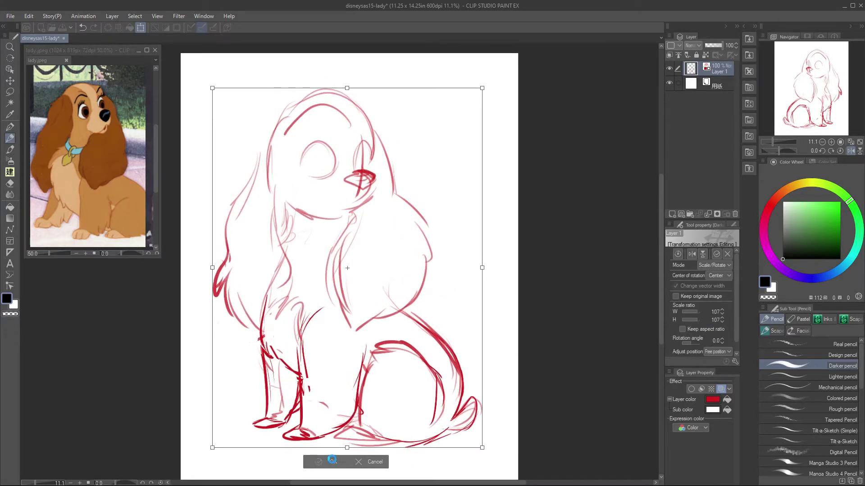
pyautogui.hotkey('ctrl', 's')
# Step: Sketch a collar around the neck with a diamond-shaped tag hanging from it
pyautogui.press('p')
pyautogui.moveTo(375, 272); pyautogui.dragTo(403, 289)
pyautogui.press('p')
pyautogui.moveTo(319, 251)
pyautogui.mouseDown()
pyautogui.moveTo(356, 266)
pyautogui.moveTo(344, 287)
pyautogui.mouseUp()
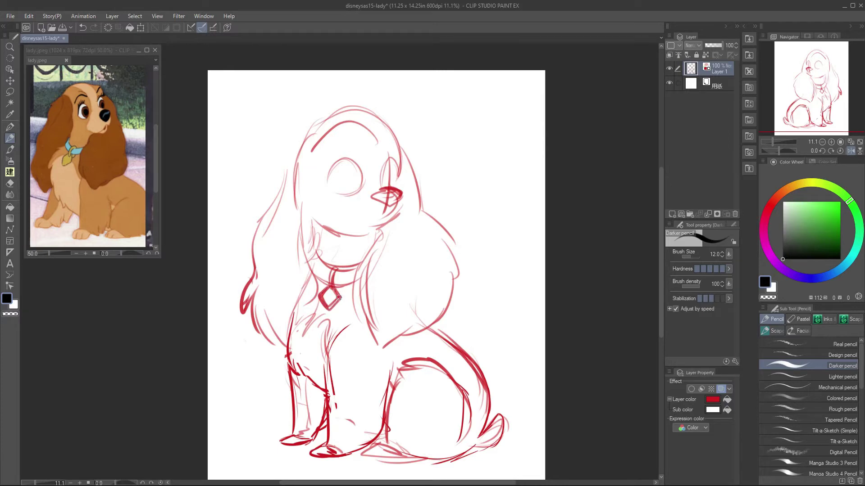
pyautogui.press('e')
pyautogui.press('p')
pyautogui.moveTo(370, 270); pyautogui.dragTo(352, 230)
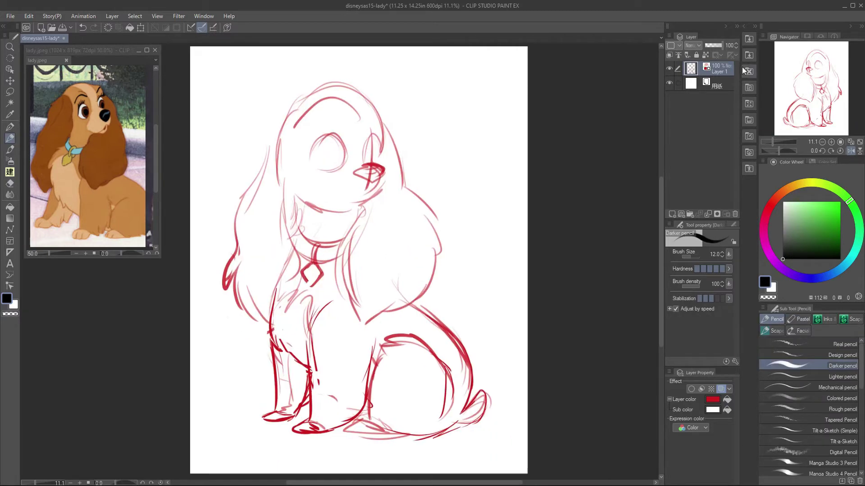
# Step: Lower the sketch layer's opacity to 33% and add a new raster layer above it
pyautogui.click(711, 45)
pyautogui.hotkey('ctrl', 'shift', 'n')
pyautogui.scroll(3, 496, 243)
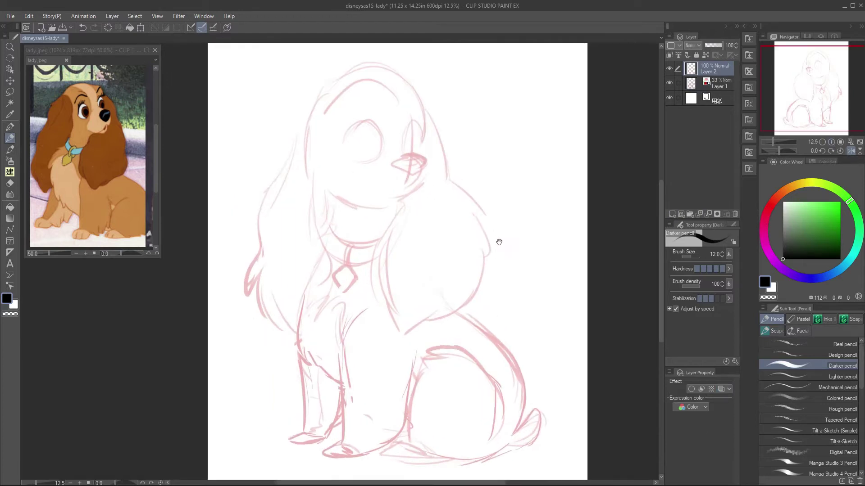
# Step: Ink the outlines of both eyes and the nose in black on the new layer
pyautogui.press('p')
pyautogui.moveTo(411, 173)
pyautogui.mouseDown()
pyautogui.moveTo(361, 220)
pyautogui.moveTo(413, 174)
pyautogui.moveTo(437, 240)
pyautogui.mouseUp()
pyautogui.press('p')
pyautogui.moveTo(360, 222)
pyautogui.mouseDown()
pyautogui.moveTo(397, 256)
pyautogui.moveTo(516, 216)
pyautogui.moveTo(520, 177)
pyautogui.moveTo(513, 231)
pyautogui.moveTo(487, 277)
pyautogui.moveTo(504, 279)
pyautogui.mouseUp()
pyautogui.hotkey('ctrl', 'z')
pyautogui.moveTo(518, 246)
pyautogui.mouseDown()
pyautogui.moveTo(486, 275)
pyautogui.moveTo(515, 266)
pyautogui.moveTo(489, 240)
pyautogui.moveTo(496, 281)
pyautogui.mouseUp()
pyautogui.moveTo(519, 244); pyautogui.dragTo(500, 283)
# Step: Adjust the nose outline's placement with a transform and shade its centre with dark strokes
pyautogui.press('m')
pyautogui.hotkey('ctrl', 't')
pyautogui.moveTo(468, 241)
pyautogui.mouseDown()
pyautogui.moveTo(517, 255)
pyautogui.moveTo(489, 268)
pyautogui.mouseUp()
pyautogui.press('Return')
pyautogui.press('p')
pyautogui.moveTo(512, 256); pyautogui.dragTo(491, 246)
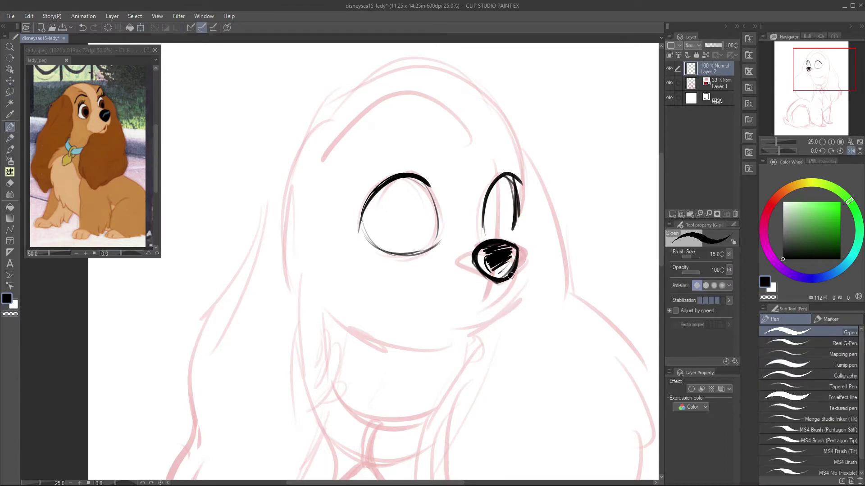
# Step: Thicken both eye outlines and add eyelashes to the larger eye with the Darker pencil
pyautogui.press('p')
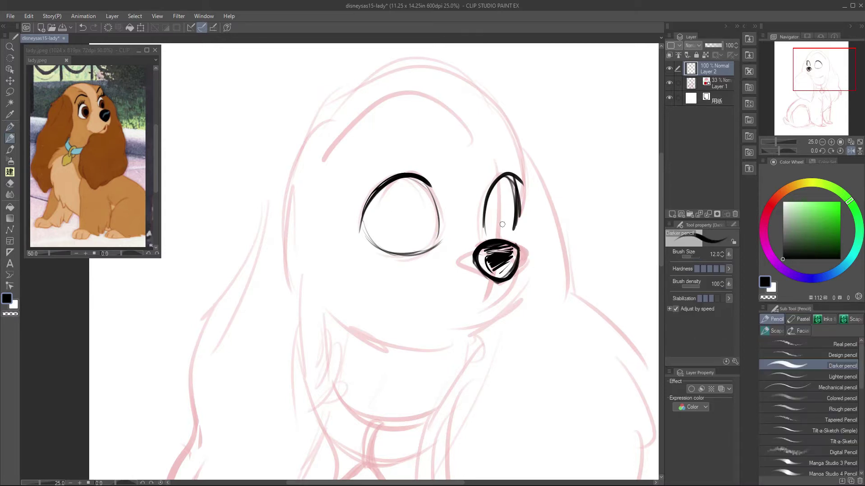
pyautogui.moveTo(483, 211); pyautogui.dragTo(513, 183)
pyautogui.moveTo(433, 198)
pyautogui.mouseDown()
pyautogui.moveTo(384, 197)
pyautogui.moveTo(383, 241)
pyautogui.moveTo(435, 186)
pyautogui.moveTo(422, 175)
pyautogui.moveTo(439, 235)
pyautogui.mouseUp()
pyautogui.moveTo(398, 199)
pyautogui.mouseDown()
pyautogui.moveTo(404, 234)
pyautogui.moveTo(428, 194)
pyautogui.mouseUp()
pyautogui.hotkey('ctrl', 'z')
pyautogui.moveTo(370, 213); pyautogui.dragTo(426, 184)
pyautogui.moveTo(497, 184); pyautogui.dragTo(489, 237)
# Step: Ink the edge of the forehead beside the far eye
pyautogui.moveTo(502, 123)
pyautogui.mouseDown()
pyautogui.moveTo(374, 70)
pyautogui.moveTo(292, 169)
pyautogui.mouseUp()
pyautogui.moveTo(374, 69)
pyautogui.mouseDown()
pyautogui.moveTo(518, 135)
pyautogui.moveTo(525, 183)
pyautogui.mouseUp()
pyautogui.hotkey('ctrl', 'z')
pyautogui.moveTo(482, 81)
pyautogui.mouseDown()
pyautogui.moveTo(520, 123)
pyautogui.moveTo(532, 203)
pyautogui.mouseUp()
# Step: Try out a curve across the top of the head and undo it
pyautogui.moveTo(513, 116)
pyautogui.mouseDown()
pyautogui.moveTo(522, 179)
pyautogui.moveTo(512, 112)
pyautogui.moveTo(342, 77)
pyautogui.mouseUp()
pyautogui.moveTo(294, 155); pyautogui.dragTo(509, 121)
pyautogui.hotkey('ctrl', 'z')
pyautogui.moveTo(300, 131)
pyautogui.mouseDown()
pyautogui.moveTo(500, 110)
pyautogui.moveTo(292, 182)
pyautogui.mouseUp()
pyautogui.moveTo(500, 105)
pyautogui.mouseDown()
pyautogui.moveTo(517, 128)
pyautogui.moveTo(498, 110)
pyautogui.moveTo(292, 178)
pyautogui.moveTo(497, 113)
pyautogui.mouseUp()
pyautogui.press('e')
pyautogui.press('p')
pyautogui.hotkey('ctrl', 'z')
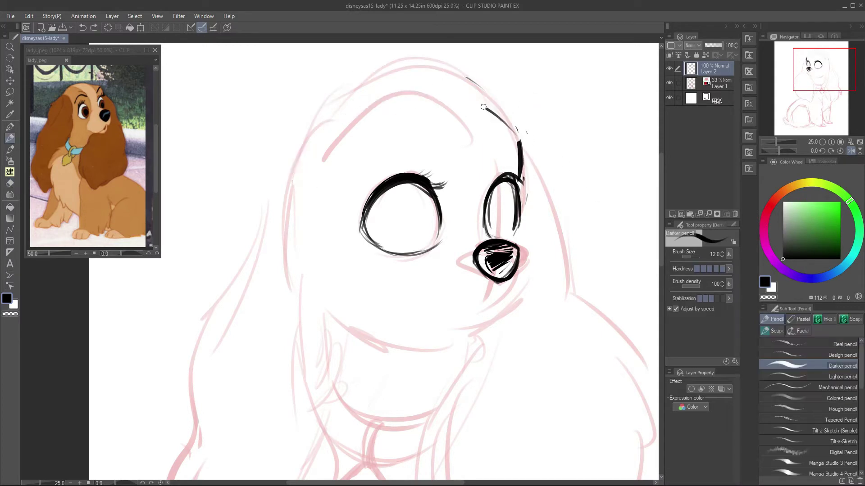
# Step: Ink the curve across the top of the head and both arched eyebrows
pyautogui.moveTo(295, 171); pyautogui.dragTo(517, 131)
pyautogui.moveTo(358, 177); pyautogui.dragTo(433, 146)
pyautogui.moveTo(377, 160)
pyautogui.mouseDown()
pyautogui.moveTo(432, 147)
pyautogui.moveTo(376, 155)
pyautogui.mouseUp()
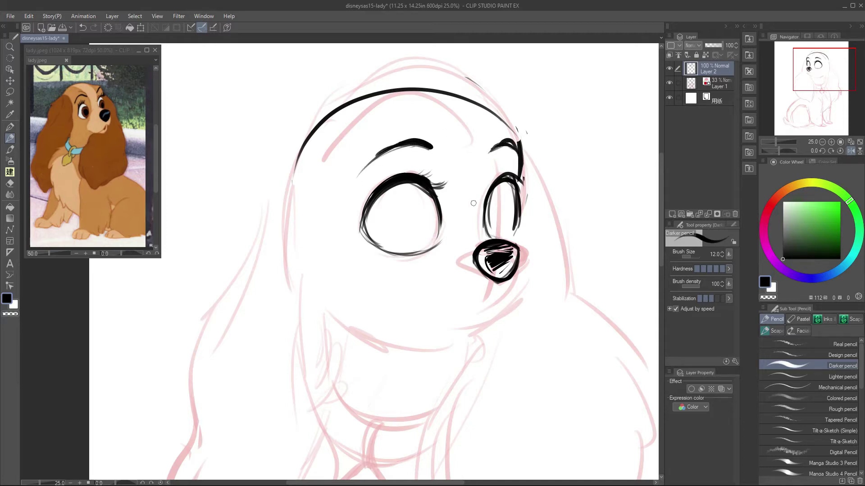
# Step: Draw the irises and pupils, then reinforce the lower eyelids and add lashes to the far eye
pyautogui.moveTo(504, 185); pyautogui.dragTo(506, 221)
pyautogui.moveTo(400, 186)
pyautogui.mouseDown()
pyautogui.moveTo(392, 239)
pyautogui.moveTo(403, 187)
pyautogui.mouseUp()
pyautogui.moveTo(391, 231)
pyautogui.mouseDown()
pyautogui.moveTo(370, 217)
pyautogui.moveTo(377, 221)
pyautogui.mouseUp()
pyautogui.moveTo(397, 186); pyautogui.dragTo(392, 223)
pyautogui.moveTo(495, 215); pyautogui.dragTo(498, 195)
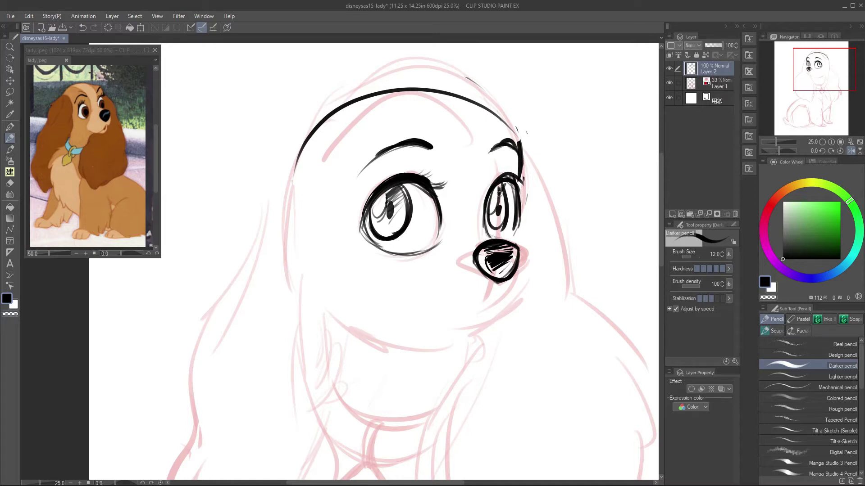
pyautogui.moveTo(364, 212); pyautogui.dragTo(444, 244)
pyautogui.moveTo(512, 237)
pyautogui.mouseDown()
pyautogui.moveTo(519, 206)
pyautogui.moveTo(513, 225)
pyautogui.moveTo(488, 229)
pyautogui.moveTo(495, 205)
pyautogui.mouseUp()
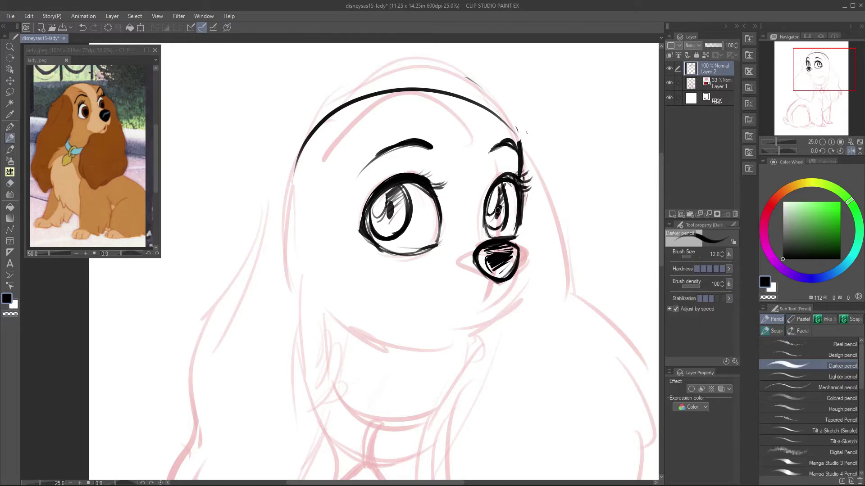
# Step: Ink the muzzle below the nose with the smiling mouth and the chin and jaw line
pyautogui.moveTo(566, 253); pyautogui.dragTo(566, 245)
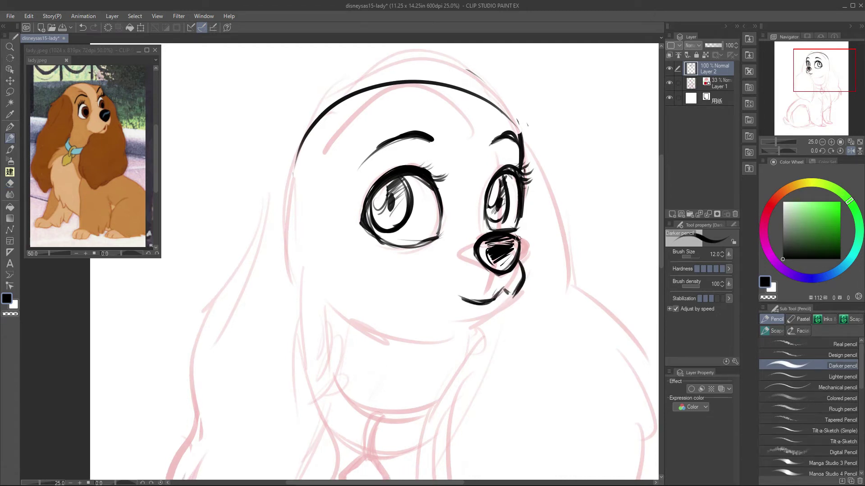
pyautogui.moveTo(516, 229)
pyautogui.mouseDown()
pyautogui.moveTo(529, 270)
pyautogui.moveTo(511, 298)
pyautogui.mouseUp()
pyautogui.moveTo(519, 231); pyautogui.dragTo(528, 269)
pyautogui.moveTo(503, 302)
pyautogui.mouseDown()
pyautogui.moveTo(505, 315)
pyautogui.moveTo(417, 345)
pyautogui.moveTo(413, 364)
pyautogui.moveTo(437, 361)
pyautogui.mouseUp()
pyautogui.hotkey('ctrl', 'z')
pyautogui.hotkey('ctrl', 'z')
pyautogui.moveTo(538, 316); pyautogui.dragTo(524, 281)
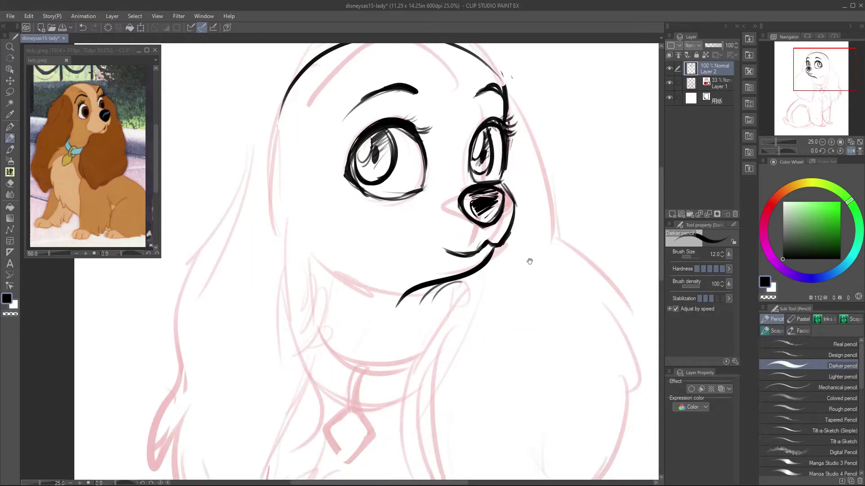
# Step: Flip the drawing and the reference image back to their original orientation
pyautogui.click(840, 142)
pyautogui.click(850, 151)
pyautogui.hotkey('ctrl', 'Tab')
pyautogui.click(850, 150)
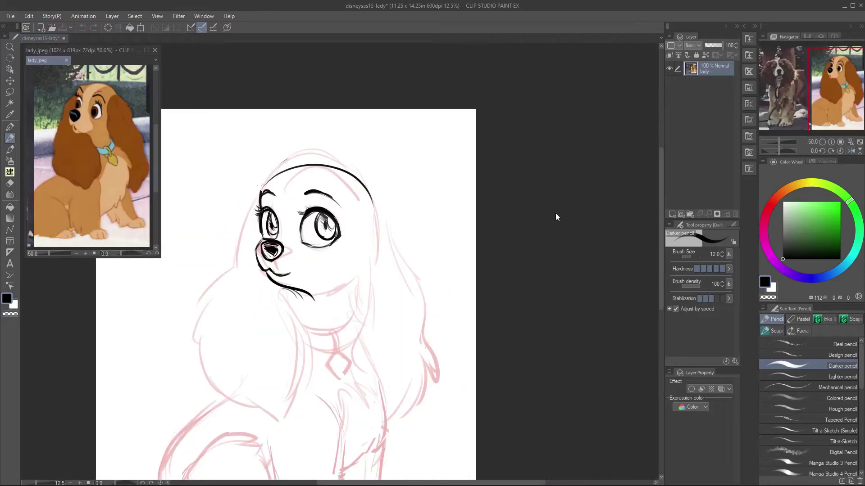
pyautogui.hotkey('ctrl', 'Tab')
# Step: Lasso the near eye, adjust its placement with a transform and deselect it
pyautogui.press('m')
pyautogui.press('h')
pyautogui.press('h')
pyautogui.moveTo(357, 235); pyautogui.dragTo(340, 233)
pyautogui.hotkey('ctrl', 't')
pyautogui.press('Return')
pyautogui.hotkey('ctrl', 'd')
# Step: Ink the near ear's long wavy outline with pointed fur tips
pyautogui.press('p')
pyautogui.moveTo(391, 211)
pyautogui.mouseDown()
pyautogui.moveTo(371, 236)
pyautogui.moveTo(367, 290)
pyautogui.moveTo(384, 360)
pyautogui.mouseUp()
pyautogui.moveTo(409, 219)
pyautogui.mouseDown()
pyautogui.moveTo(438, 280)
pyautogui.moveTo(457, 373)
pyautogui.moveTo(450, 397)
pyautogui.mouseUp()
pyautogui.moveTo(382, 358); pyautogui.dragTo(405, 410)
pyautogui.moveTo(406, 406); pyautogui.dragTo(452, 407)
# Step: Ink the far ear's outline down to its pointed tip and its inner edge below the chin
pyautogui.moveTo(324, 215)
pyautogui.mouseDown()
pyautogui.moveTo(297, 270)
pyautogui.moveTo(261, 315)
pyautogui.mouseUp()
pyautogui.moveTo(271, 331)
pyautogui.mouseDown()
pyautogui.moveTo(259, 356)
pyautogui.moveTo(288, 419)
pyautogui.mouseUp()
pyautogui.moveTo(293, 415)
pyautogui.mouseDown()
pyautogui.moveTo(342, 434)
pyautogui.moveTo(345, 332)
pyautogui.moveTo(363, 356)
pyautogui.mouseUp()
pyautogui.moveTo(339, 299)
pyautogui.mouseDown()
pyautogui.moveTo(360, 329)
pyautogui.moveTo(353, 294)
pyautogui.mouseUp()
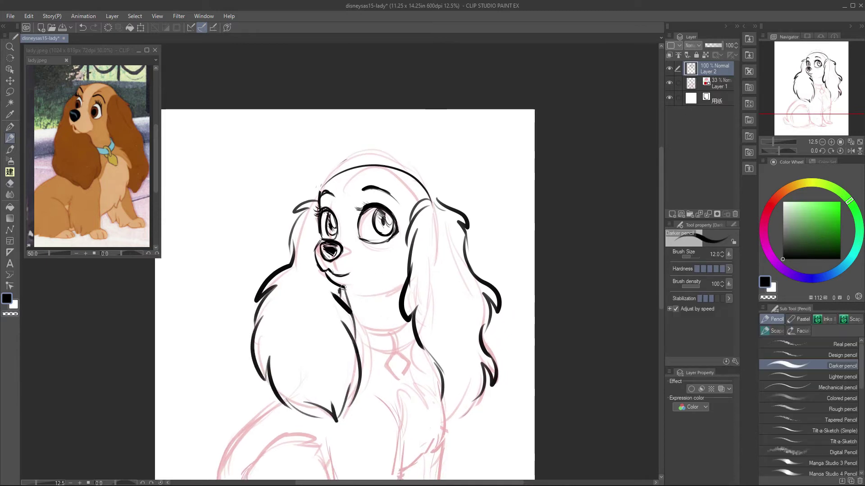
# Step: Lasso the nose and mouth and transform them in two passes, shifting the muzzle outward and slightly lower
pyautogui.press('m')
pyautogui.press('m')
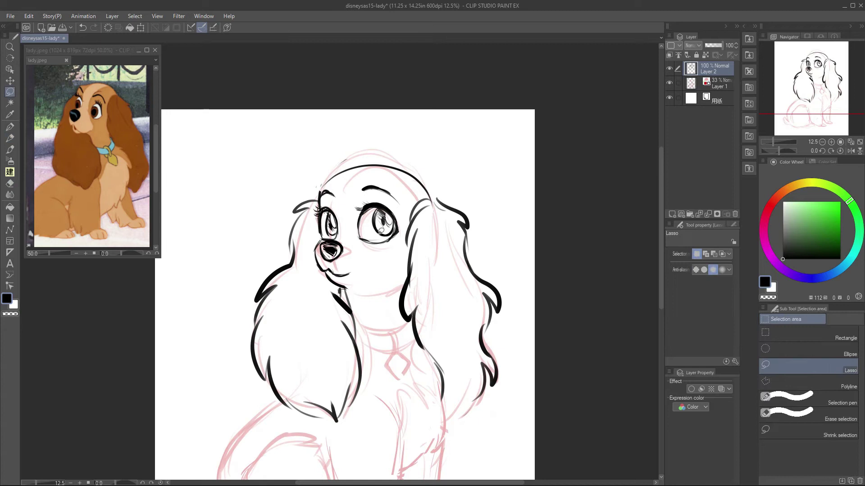
pyautogui.hotkey('ctrl', 't')
pyautogui.moveTo(331, 279)
pyautogui.mouseDown()
pyautogui.moveTo(320, 242)
pyautogui.moveTo(324, 260)
pyautogui.moveTo(336, 244)
pyautogui.moveTo(342, 277)
pyautogui.moveTo(317, 286)
pyautogui.mouseUp()
pyautogui.press('Return')
pyautogui.hotkey('ctrl', 'd')
pyautogui.press('p')
pyautogui.press('m')
pyautogui.hotkey('ctrl', 't')
pyautogui.click(314, 289)
pyautogui.hotkey('ctrl', 'd')
pyautogui.press('p')
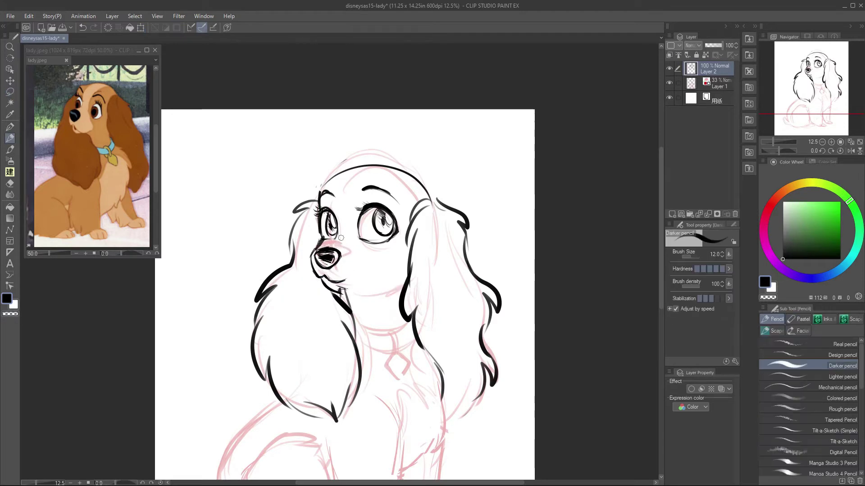
# Step: Erase stray marks around the far eye and muzzle and redraw the bridge of the nose
pyautogui.press('e')
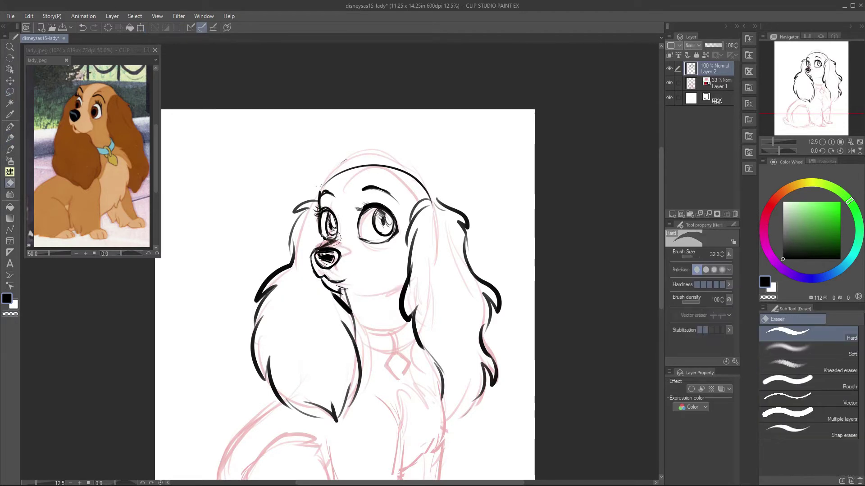
pyautogui.moveTo(333, 238); pyautogui.dragTo(317, 248)
pyautogui.press('p')
pyautogui.press('e')
pyautogui.press('p')
pyautogui.press('e')
pyautogui.press('p')
# Step: Draw the cheek line beside the mouth and the light blaze marking running down the forehead
pyautogui.moveTo(366, 252); pyautogui.dragTo(376, 270)
pyautogui.hotkey('ctrl', 'z')
pyautogui.moveTo(360, 170); pyautogui.dragTo(342, 231)
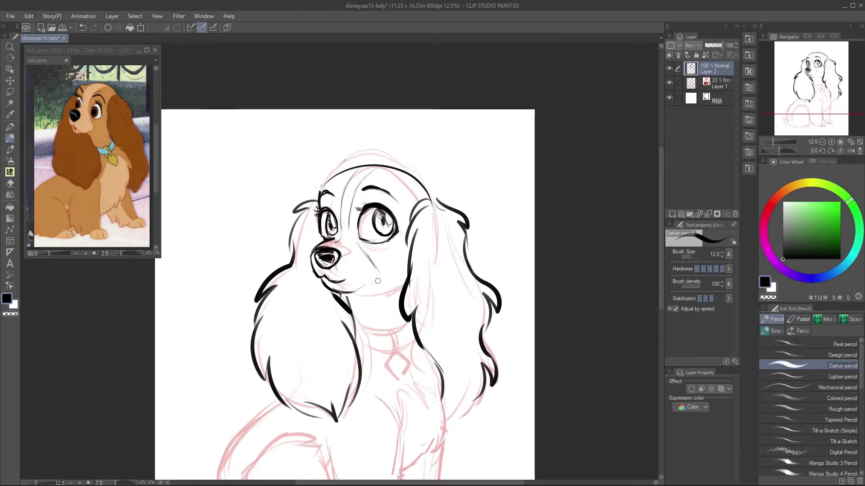
# Step: Add fur strands inside both ears and tufts where they join the head
pyautogui.scroll(-1, 413, 286)
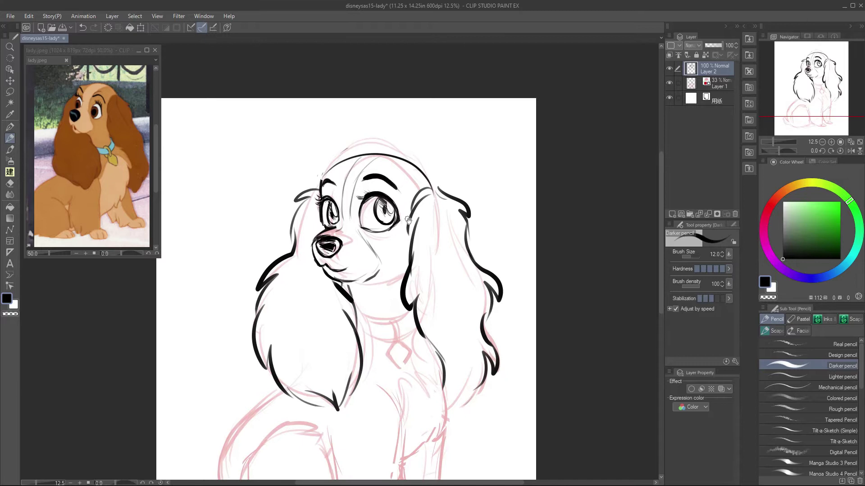
pyautogui.scroll(-4, 446, 189)
pyautogui.moveTo(452, 182)
pyautogui.mouseDown()
pyautogui.moveTo(435, 191)
pyautogui.moveTo(466, 288)
pyautogui.mouseUp()
pyautogui.scroll(1, 446, 189)
pyautogui.moveTo(287, 254); pyautogui.dragTo(277, 300)
pyautogui.moveTo(288, 267); pyautogui.dragTo(296, 320)
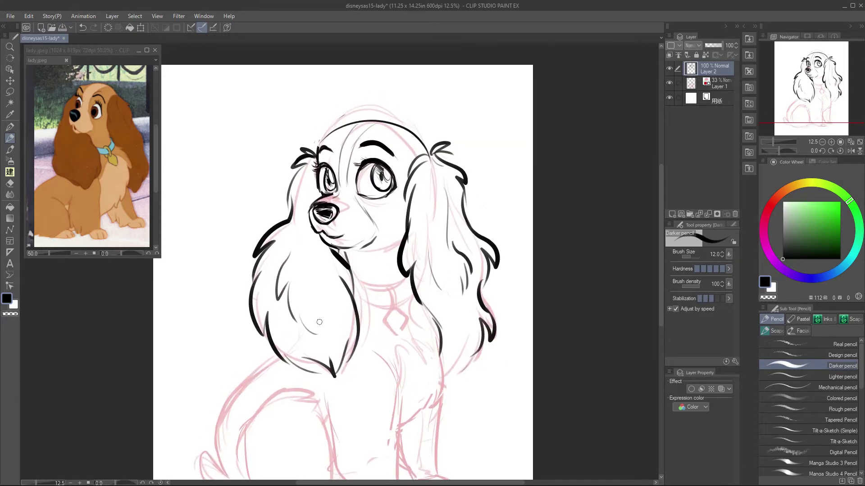
# Step: Ink the collar around the neck with its hanging diamond tag
pyautogui.moveTo(347, 273)
pyautogui.mouseDown()
pyautogui.moveTo(383, 288)
pyautogui.moveTo(389, 310)
pyautogui.moveTo(402, 315)
pyautogui.mouseUp()
pyautogui.moveTo(352, 297)
pyautogui.mouseDown()
pyautogui.moveTo(387, 308)
pyautogui.moveTo(370, 305)
pyautogui.mouseUp()
pyautogui.moveTo(445, 259); pyautogui.dragTo(453, 290)
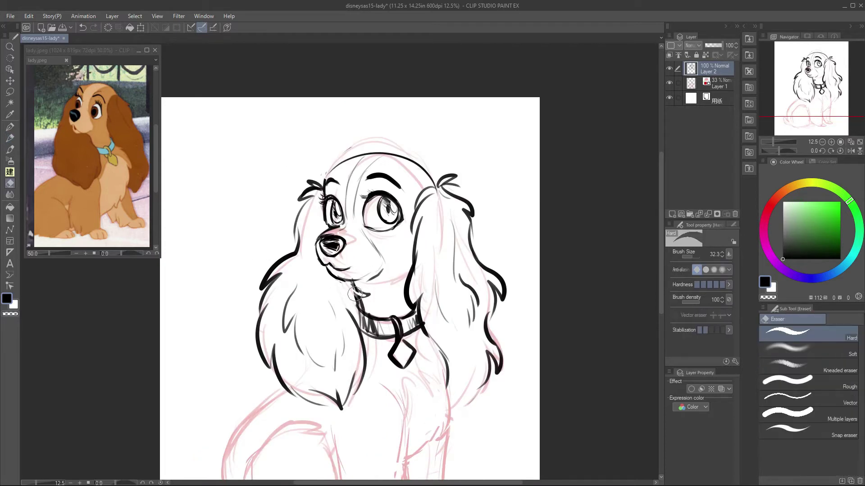
# Step: Draw the chest contour and both front legs with their paws over the red sketch
pyautogui.moveTo(453, 365)
pyautogui.mouseDown()
pyautogui.moveTo(434, 329)
pyautogui.moveTo(428, 253)
pyautogui.mouseUp()
pyautogui.moveTo(356, 268)
pyautogui.mouseDown()
pyautogui.moveTo(380, 329)
pyautogui.moveTo(383, 403)
pyautogui.moveTo(347, 416)
pyautogui.moveTo(300, 309)
pyautogui.mouseUp()
pyautogui.moveTo(427, 374); pyautogui.dragTo(431, 386)
pyautogui.moveTo(421, 268)
pyautogui.mouseDown()
pyautogui.moveTo(425, 318)
pyautogui.moveTo(382, 360)
pyautogui.mouseUp()
pyautogui.moveTo(427, 331); pyautogui.dragTo(421, 411)
pyautogui.moveTo(383, 378); pyautogui.dragTo(401, 410)
pyautogui.moveTo(403, 412)
pyautogui.mouseDown()
pyautogui.moveTo(423, 417)
pyautogui.moveTo(434, 410)
pyautogui.mouseUp()
pyautogui.moveTo(448, 306)
pyautogui.mouseDown()
pyautogui.moveTo(486, 265)
pyautogui.moveTo(479, 291)
pyautogui.mouseUp()
# Step: Draw the back, tail, underside and hind paw, and outline the rounded haunch
pyautogui.moveTo(311, 286)
pyautogui.mouseDown()
pyautogui.moveTo(251, 345)
pyautogui.moveTo(260, 408)
pyautogui.mouseUp()
pyautogui.moveTo(236, 376)
pyautogui.mouseDown()
pyautogui.moveTo(260, 408)
pyautogui.moveTo(317, 436)
pyautogui.moveTo(381, 429)
pyautogui.mouseUp()
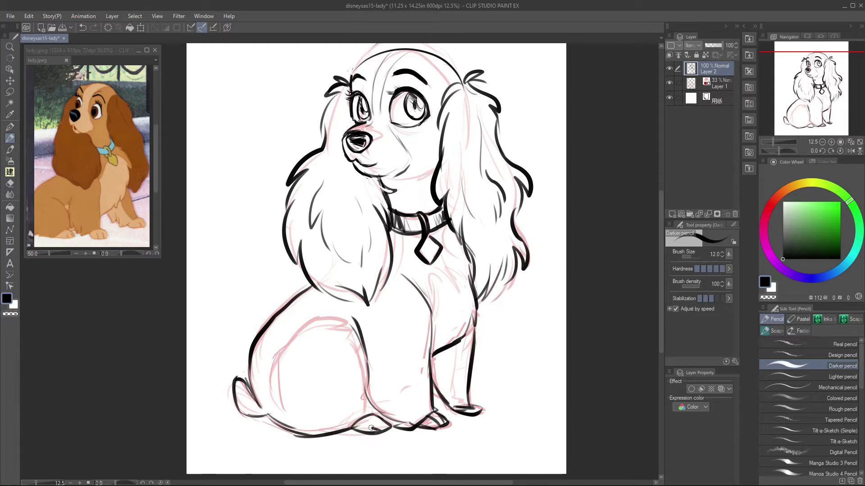
pyautogui.moveTo(356, 320)
pyautogui.mouseDown()
pyautogui.moveTo(293, 331)
pyautogui.moveTo(271, 387)
pyautogui.mouseUp()
pyautogui.moveTo(279, 351)
pyautogui.mouseDown()
pyautogui.moveTo(340, 311)
pyautogui.moveTo(353, 321)
pyautogui.moveTo(294, 327)
pyautogui.moveTo(336, 317)
pyautogui.moveTo(356, 331)
pyautogui.moveTo(272, 373)
pyautogui.mouseUp()
pyautogui.moveTo(389, 323); pyautogui.dragTo(365, 310)
# Step: Add fur marks on the chest, the far front leg's inner line and short details around the paws
pyautogui.moveTo(404, 274); pyautogui.dragTo(420, 257)
pyautogui.moveTo(444, 314); pyautogui.dragTo(445, 306)
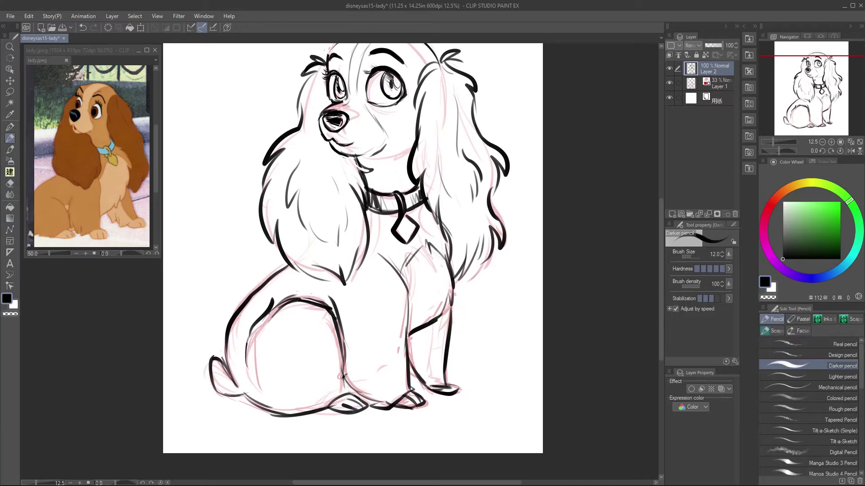
pyautogui.moveTo(422, 373); pyautogui.dragTo(446, 391)
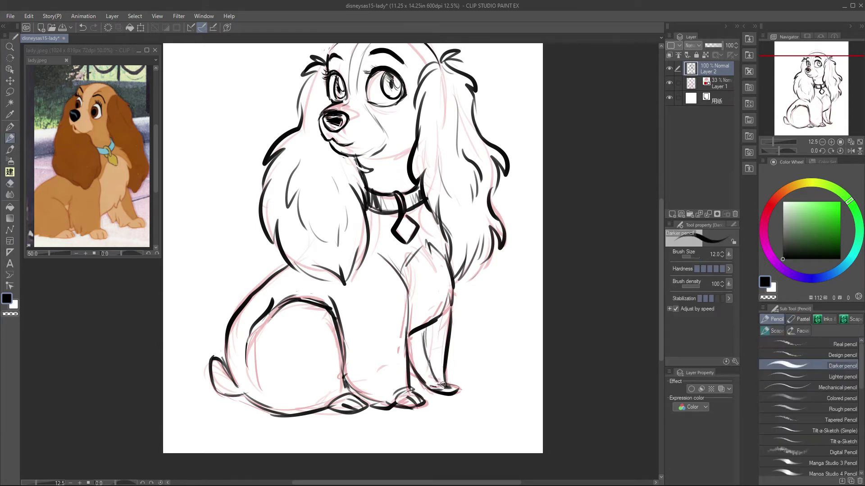
pyautogui.moveTo(337, 384); pyautogui.dragTo(355, 415)
pyautogui.moveTo(534, 299); pyautogui.dragTo(506, 326)
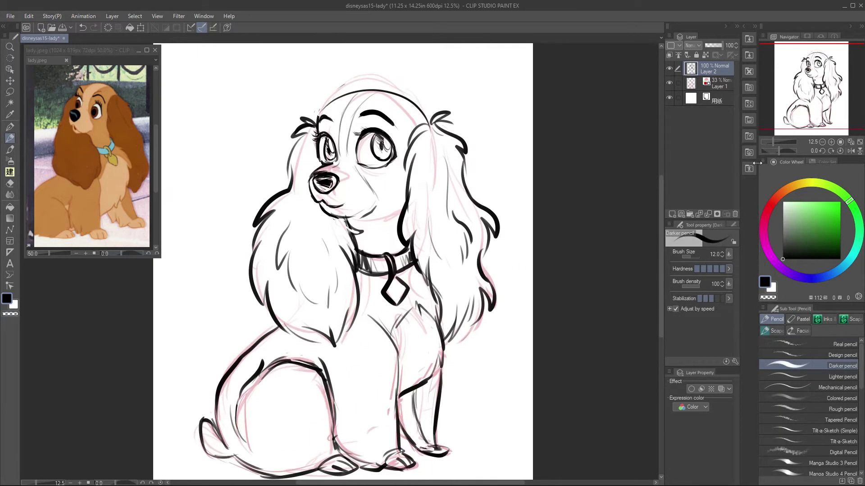
# Step: Select the far front leg in a mirrored canvas view and transform it to correct its placement
pyautogui.click(851, 151)
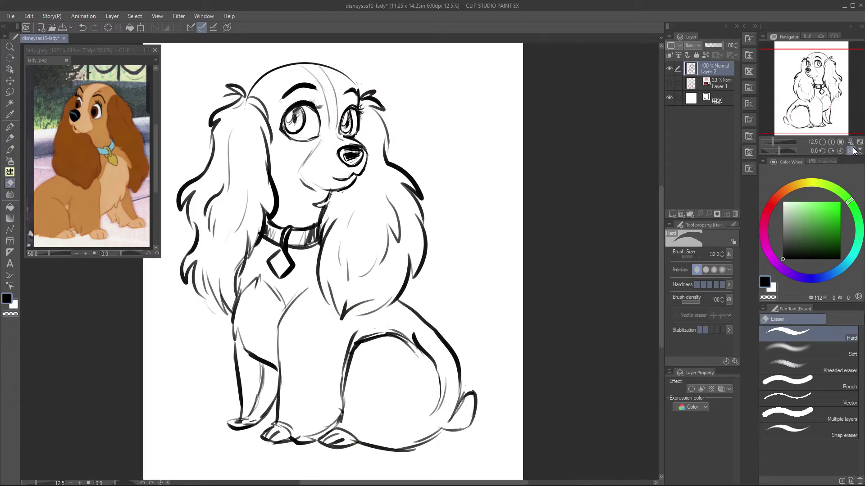
pyautogui.press('m')
pyautogui.moveTo(254, 337)
pyautogui.mouseDown()
pyautogui.moveTo(274, 412)
pyautogui.moveTo(269, 360)
pyautogui.moveTo(281, 365)
pyautogui.mouseUp()
pyautogui.hotkey('ctrl', 't')
pyautogui.press('p')
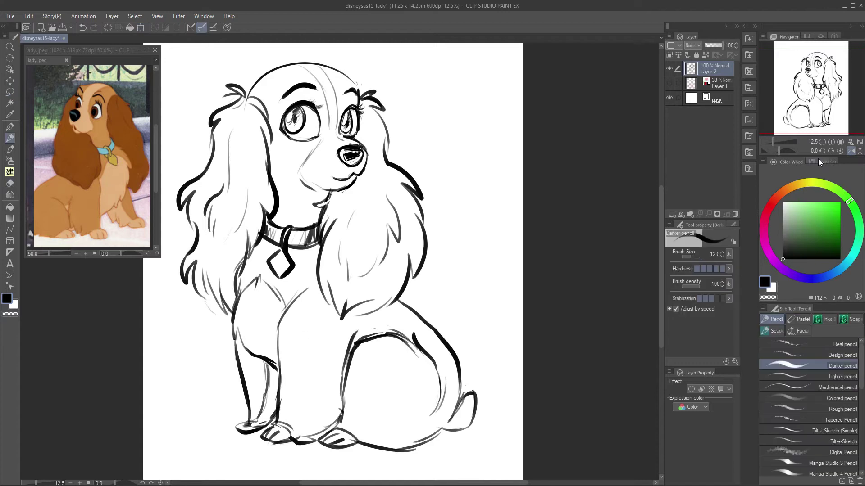
# Step: Fade Layer 2 to 26% opacity with a red layer color and create a new layer above it
pyautogui.press('h')
pyautogui.moveTo(721, 45); pyautogui.dragTo(708, 45)
pyautogui.click(721, 389)
pyautogui.hotkey('ctrl', 'shift', 'n')
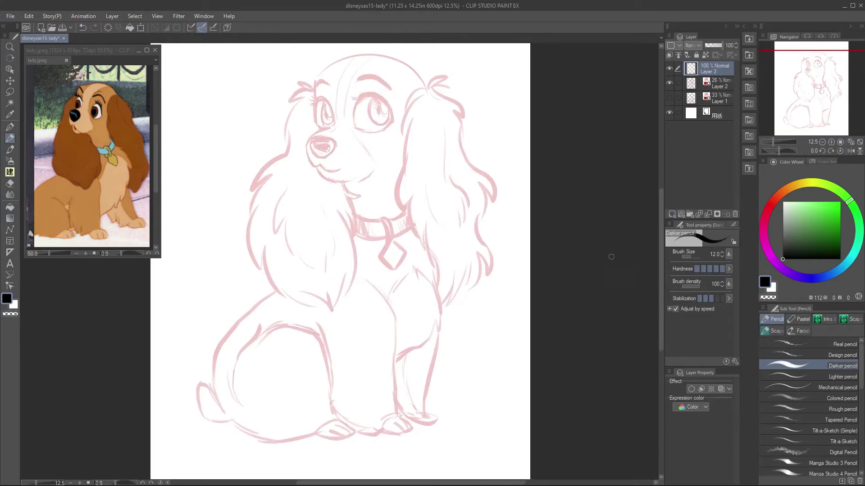
# Step: Save the drawing file
pyautogui.hotkey('ctrl', '+')
pyautogui.hotkey('ctrl', '+')
pyautogui.hotkey('ctrl', '+')
pyautogui.moveTo(549, 207); pyautogui.dragTo(560, 409)
pyautogui.hotkey('ctrl', 's')
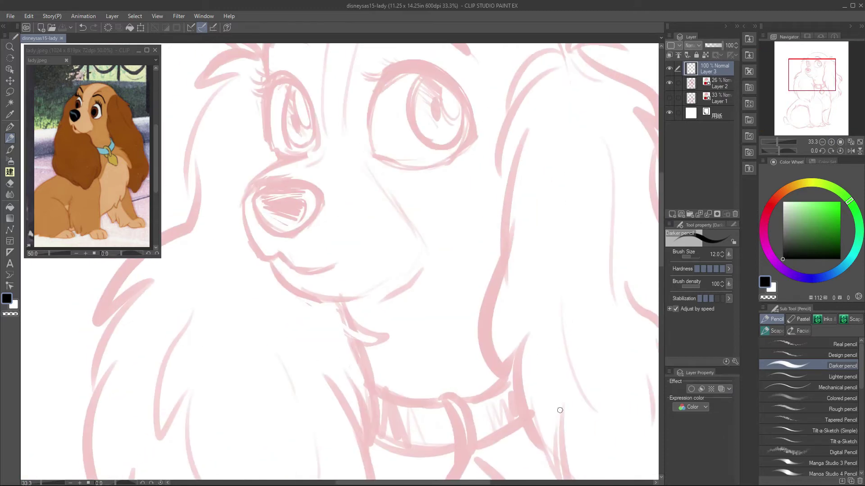
# Step: Ink the near eye's thick upper lid, lashes and lower outline with the G-pen at size 15
pyautogui.press('p')
pyautogui.moveTo(521, 241)
pyautogui.mouseDown()
pyautogui.moveTo(550, 349)
pyautogui.moveTo(468, 180)
pyautogui.moveTo(404, 207)
pyautogui.mouseUp()
pyautogui.hotkey('ctrl', 'z')
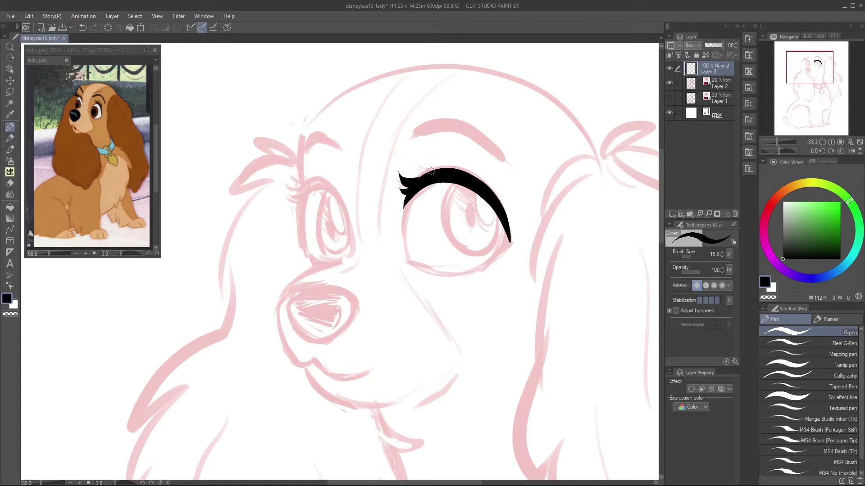
pyautogui.moveTo(407, 196)
pyautogui.mouseDown()
pyautogui.moveTo(408, 260)
pyautogui.moveTo(511, 244)
pyautogui.mouseUp()
pyautogui.hotkey('ctrl', 'z')
pyautogui.moveTo(410, 262)
pyautogui.mouseDown()
pyautogui.moveTo(510, 243)
pyautogui.moveTo(410, 263)
pyautogui.mouseUp()
pyautogui.hotkey('ctrl', 'z')
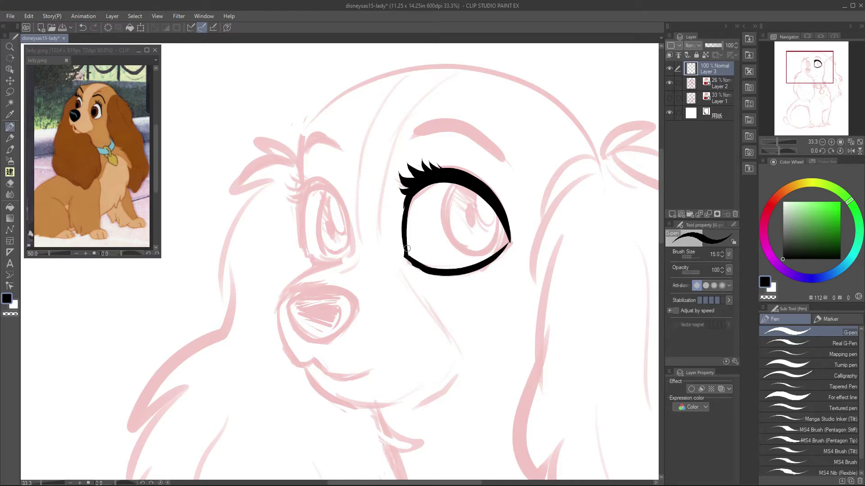
# Step: Ink the curved iris outline inside the near eye and clean up the eye's outer corner
pyautogui.scroll(1, 422, 259)
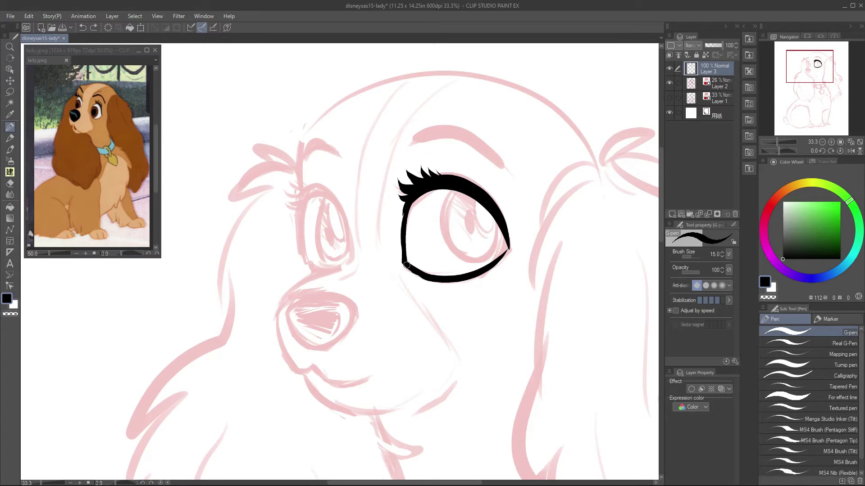
pyautogui.hscroll(1, 465, 219)
pyautogui.moveTo(446, 194)
pyautogui.mouseDown()
pyautogui.moveTo(433, 219)
pyautogui.moveTo(499, 252)
pyautogui.moveTo(433, 212)
pyautogui.moveTo(485, 258)
pyautogui.moveTo(446, 193)
pyautogui.mouseUp()
pyautogui.hotkey('ctrl', 'z')
pyautogui.scroll(-1, 482, 261)
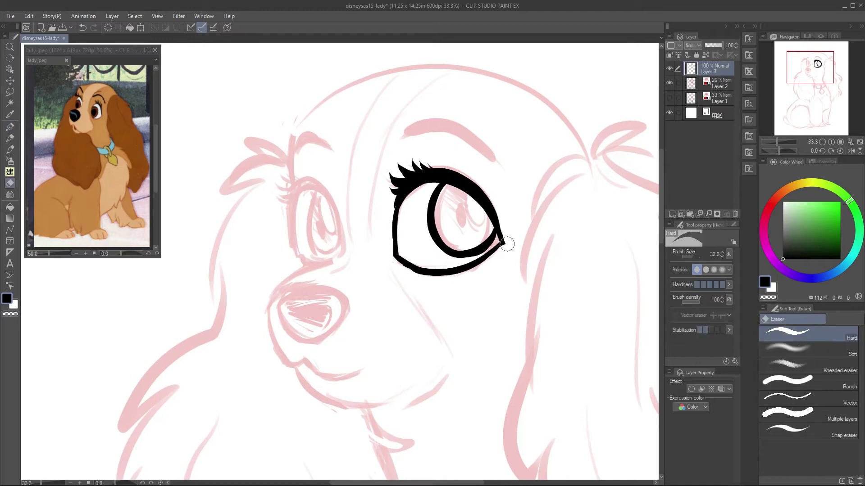
# Step: Ink the thick, tapered eyebrow above the near eye
pyautogui.scroll(4, 502, 236)
pyautogui.moveTo(505, 194)
pyautogui.mouseDown()
pyautogui.moveTo(415, 168)
pyautogui.moveTo(468, 169)
pyautogui.moveTo(418, 157)
pyautogui.moveTo(431, 159)
pyautogui.moveTo(422, 178)
pyautogui.moveTo(509, 198)
pyautogui.mouseUp()
pyautogui.press('e')
pyautogui.press('p')
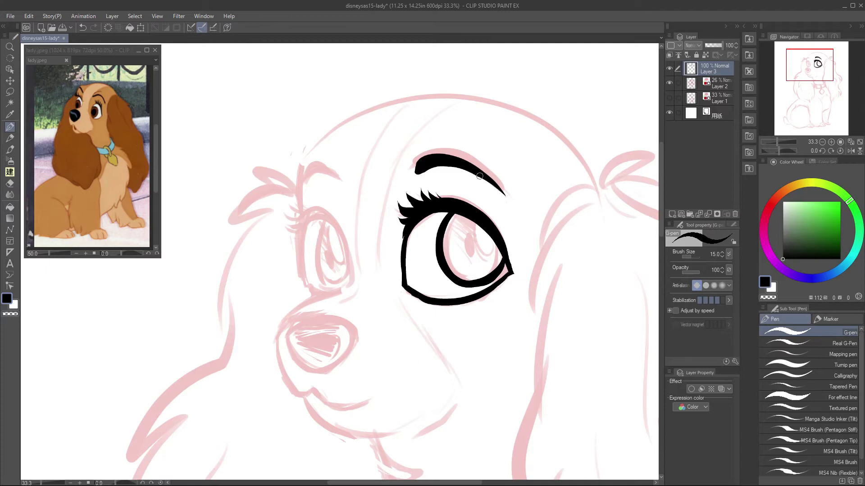
pyautogui.press('e')
pyautogui.press('p')
# Step: Ink the far eye's lid and side outline with lashes at its outer corner
pyautogui.moveTo(348, 254)
pyautogui.mouseDown()
pyautogui.moveTo(319, 212)
pyautogui.moveTo(308, 285)
pyautogui.mouseUp()
pyautogui.moveTo(345, 242); pyautogui.dragTo(317, 216)
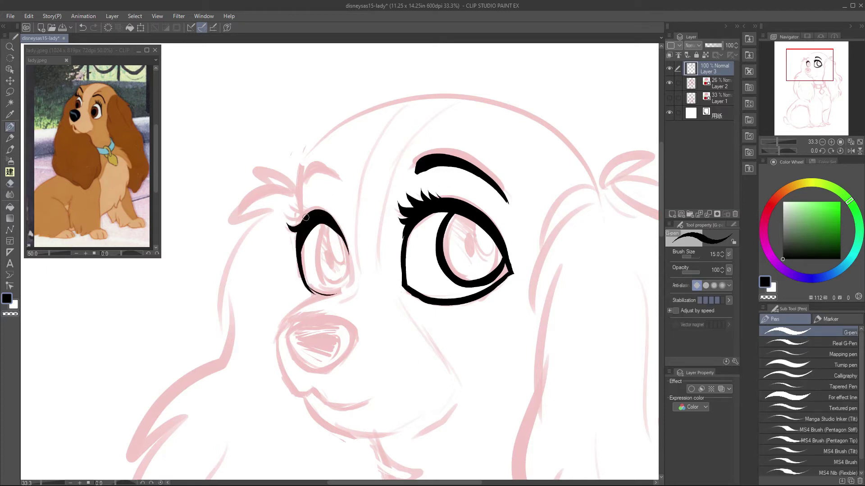
pyautogui.scroll(-1, 497, 202)
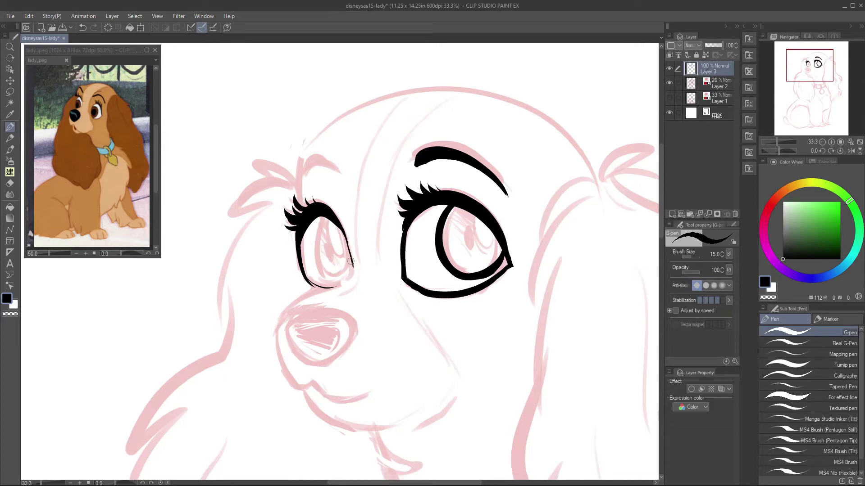
# Step: Ink the muzzle contour, smiling mouth and nose, including the curved highlight line inside the nose
pyautogui.moveTo(345, 245)
pyautogui.mouseDown()
pyautogui.moveTo(280, 318)
pyautogui.moveTo(298, 384)
pyautogui.moveTo(341, 395)
pyautogui.moveTo(311, 378)
pyautogui.moveTo(377, 384)
pyautogui.mouseUp()
pyautogui.press('e')
pyautogui.press('p')
pyautogui.moveTo(341, 316)
pyautogui.mouseDown()
pyautogui.moveTo(295, 318)
pyautogui.moveTo(311, 362)
pyautogui.mouseUp()
pyautogui.hotkey('ctrl', 'z')
pyautogui.moveTo(290, 321)
pyautogui.mouseDown()
pyautogui.moveTo(309, 363)
pyautogui.moveTo(303, 326)
pyautogui.moveTo(296, 334)
pyautogui.moveTo(348, 336)
pyautogui.mouseUp()
pyautogui.press('e')
pyautogui.press('p')
pyautogui.moveTo(361, 325)
pyautogui.mouseDown()
pyautogui.moveTo(318, 298)
pyautogui.moveTo(346, 310)
pyautogui.mouseUp()
pyautogui.moveTo(290, 317)
pyautogui.mouseDown()
pyautogui.moveTo(330, 326)
pyautogui.moveTo(331, 316)
pyautogui.moveTo(323, 327)
pyautogui.moveTo(325, 338)
pyautogui.mouseUp()
pyautogui.hotkey('ctrl', 'z')
pyautogui.moveTo(388, 308); pyautogui.dragTo(391, 319)
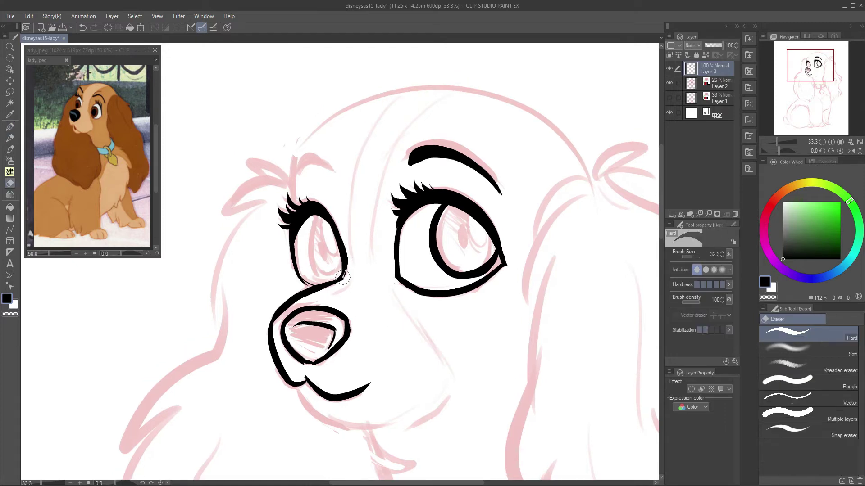
# Step: Ink the iris outline inside the far eye and check the face in a mirrored view
pyautogui.moveTo(328, 216); pyautogui.dragTo(341, 270)
pyautogui.hotkey('ctrl', 'z')
pyautogui.moveTo(321, 217)
pyautogui.mouseDown()
pyautogui.moveTo(345, 266)
pyautogui.moveTo(333, 260)
pyautogui.mouseUp()
pyautogui.click(850, 151)
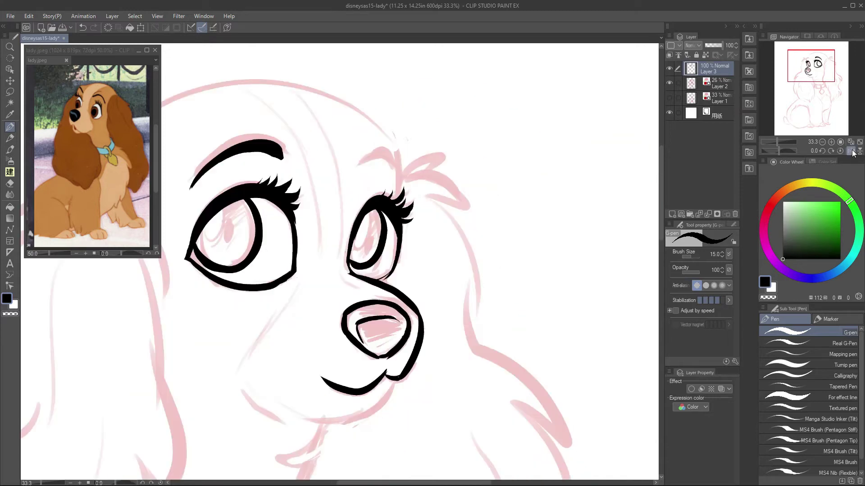
pyautogui.click(850, 150)
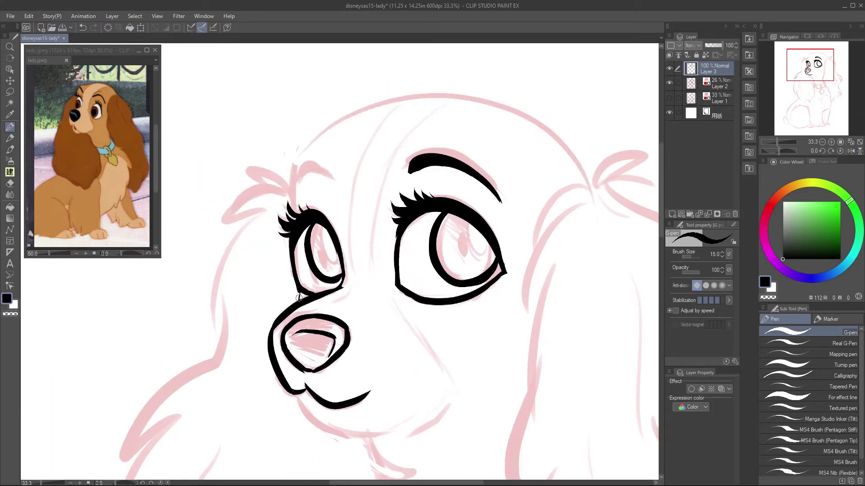
# Step: Ink the top of the head from the far eye to the near ear and add the far eyebrow
pyautogui.moveTo(293, 250)
pyautogui.mouseDown()
pyautogui.moveTo(293, 282)
pyautogui.moveTo(303, 183)
pyautogui.moveTo(541, 158)
pyautogui.moveTo(589, 220)
pyautogui.mouseUp()
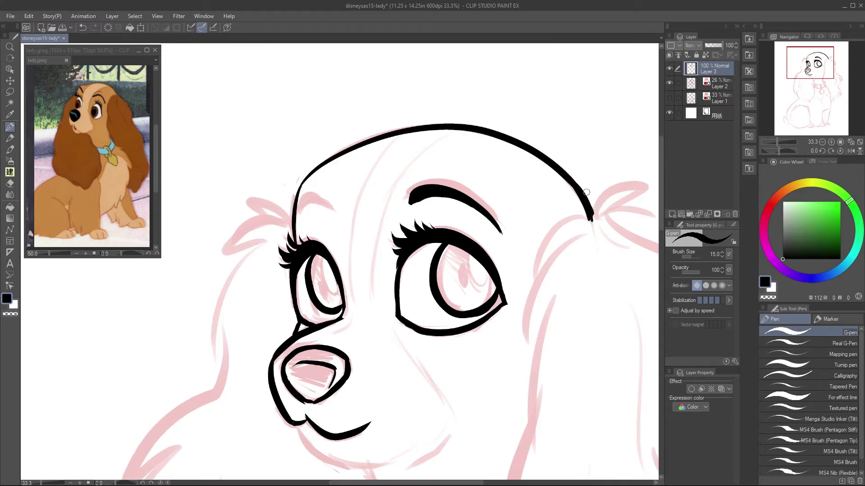
pyautogui.moveTo(295, 213); pyautogui.dragTo(322, 199)
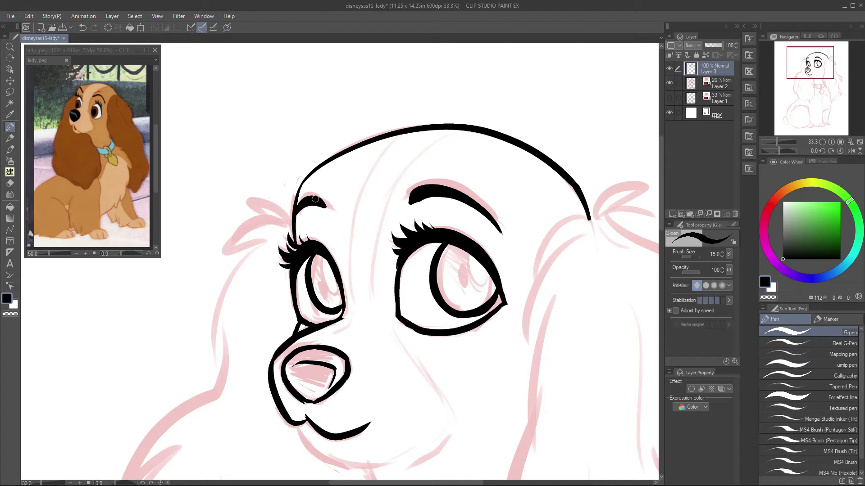
pyautogui.scroll(-1, 343, 222)
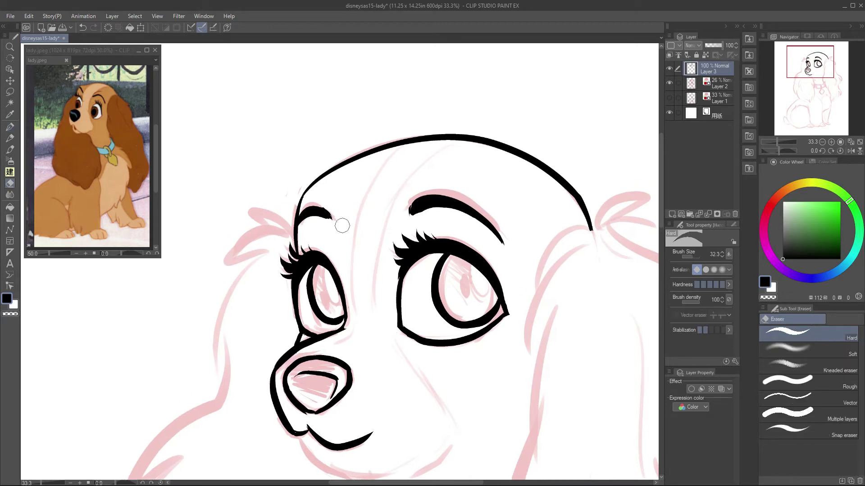
pyautogui.scroll(1, 517, 247)
pyautogui.press('p')
pyautogui.moveTo(485, 230); pyautogui.dragTo(484, 257)
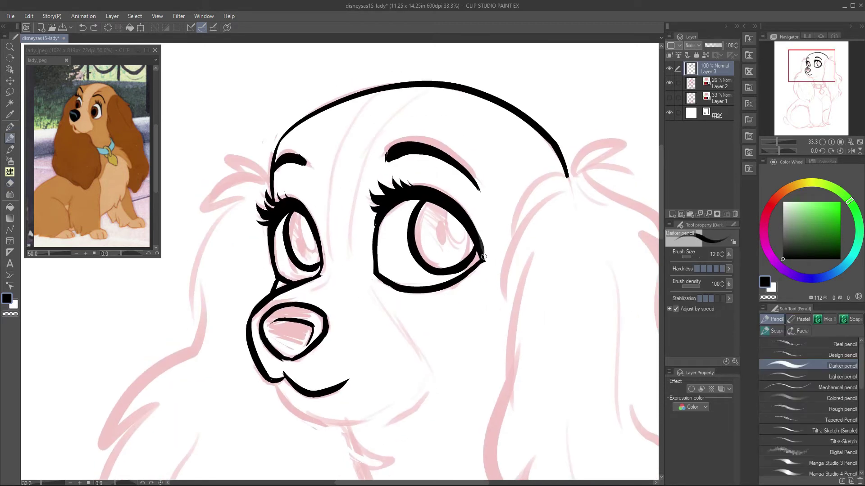
pyautogui.moveTo(430, 282); pyautogui.dragTo(434, 288)
pyautogui.hotkey('ctrl', 'z')
pyautogui.moveTo(387, 221); pyautogui.dragTo(381, 226)
pyautogui.moveTo(327, 273); pyautogui.dragTo(316, 191)
# Step: Ink the chin line curving beneath the mouth
pyautogui.press('p')
pyautogui.press('p')
pyautogui.moveTo(263, 300); pyautogui.dragTo(335, 338)
pyautogui.hotkey('ctrl', 'z')
pyautogui.hotkey('ctrl', 'z')
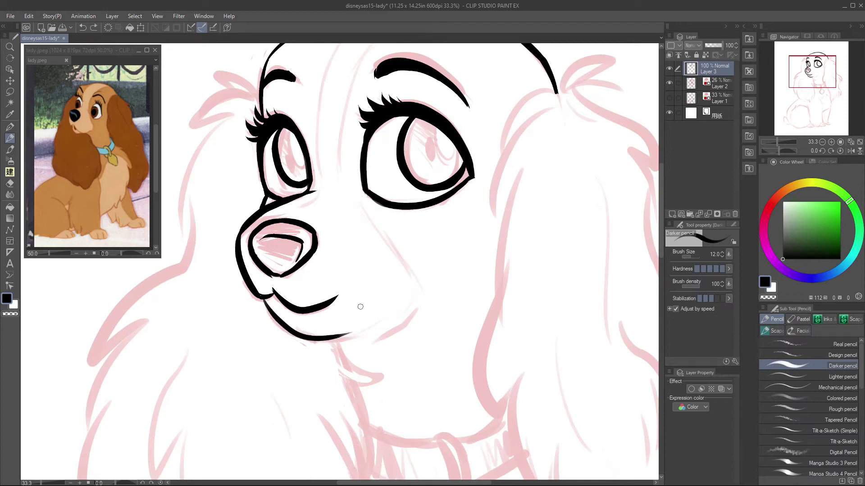
pyautogui.press('p')
pyautogui.moveTo(262, 299)
pyautogui.mouseDown()
pyautogui.moveTo(372, 326)
pyautogui.moveTo(353, 299)
pyautogui.moveTo(367, 342)
pyautogui.moveTo(360, 299)
pyautogui.mouseUp()
# Step: Ink the fur tuft under the chin, the front of the neck and the collar band's edges
pyautogui.moveTo(334, 311); pyautogui.dragTo(349, 396)
pyautogui.moveTo(338, 334); pyautogui.dragTo(341, 419)
pyautogui.moveTo(341, 419); pyautogui.dragTo(332, 376)
pyautogui.moveTo(411, 325); pyautogui.dragTo(343, 316)
pyautogui.moveTo(339, 366); pyautogui.dragTo(413, 374)
# Step: Ink the collar's tag loop and the diamond tag hanging from it
pyautogui.moveTo(407, 328); pyautogui.dragTo(416, 375)
pyautogui.press('e')
pyautogui.press('p')
pyautogui.moveTo(407, 323); pyautogui.dragTo(431, 374)
pyautogui.hotkey('ctrl', 'z')
pyautogui.moveTo(405, 321)
pyautogui.mouseDown()
pyautogui.moveTo(422, 326)
pyautogui.moveTo(424, 377)
pyautogui.moveTo(385, 417)
pyautogui.moveTo(414, 460)
pyautogui.mouseUp()
pyautogui.moveTo(415, 455); pyautogui.dragTo(410, 419)
pyautogui.moveTo(428, 332)
pyautogui.mouseDown()
pyautogui.moveTo(455, 370)
pyautogui.moveTo(431, 417)
pyautogui.mouseUp()
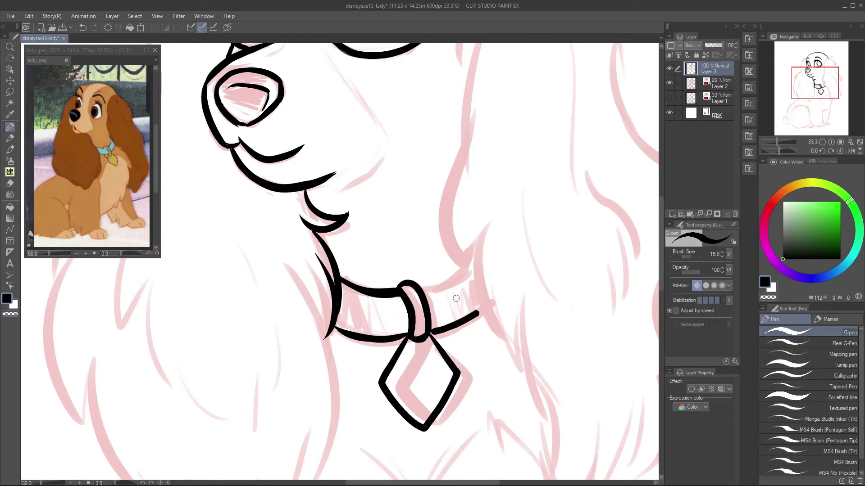
pyautogui.moveTo(517, 253); pyautogui.dragTo(567, 415)
pyautogui.moveTo(378, 336)
pyautogui.mouseDown()
pyautogui.moveTo(408, 315)
pyautogui.moveTo(374, 336)
pyautogui.moveTo(408, 315)
pyautogui.moveTo(402, 349)
pyautogui.mouseUp()
pyautogui.hotkey('ctrl', 'z')
pyautogui.hotkey('ctrl', 'z')
# Step: Ink the tuft at the top of the near ear and the ear's inner edge down toward the collar
pyautogui.hotkey('ctrl', '-')
pyautogui.moveTo(486, 168)
pyautogui.mouseDown()
pyautogui.moveTo(446, 198)
pyautogui.moveTo(442, 265)
pyautogui.moveTo(516, 142)
pyautogui.mouseUp()
pyautogui.hotkey('ctrl', 'z')
pyautogui.moveTo(489, 169)
pyautogui.mouseDown()
pyautogui.moveTo(513, 142)
pyautogui.moveTo(509, 164)
pyautogui.moveTo(536, 195)
pyautogui.mouseUp()
pyautogui.moveTo(448, 196)
pyautogui.mouseDown()
pyautogui.moveTo(435, 272)
pyautogui.moveTo(455, 198)
pyautogui.moveTo(431, 288)
pyautogui.mouseUp()
pyautogui.moveTo(456, 264)
pyautogui.mouseDown()
pyautogui.moveTo(443, 306)
pyautogui.moveTo(472, 359)
pyautogui.mouseUp()
# Step: Finish the collar's edges beside the near ear and ink the pointed fur locks along the ear's lower fringe
pyautogui.moveTo(442, 311); pyautogui.dragTo(458, 306)
pyautogui.moveTo(386, 337); pyautogui.dragTo(356, 304)
pyautogui.moveTo(429, 279); pyautogui.dragTo(437, 332)
pyautogui.moveTo(441, 297); pyautogui.dragTo(475, 376)
pyautogui.moveTo(478, 345); pyautogui.dragTo(471, 424)
pyautogui.moveTo(504, 398)
pyautogui.mouseDown()
pyautogui.moveTo(499, 378)
pyautogui.moveTo(467, 463)
pyautogui.mouseUp()
# Step: Ink the near ear's wavy outer edge with pointed locks down to the tip, trimming overlapping line ends
pyautogui.moveTo(473, 145)
pyautogui.mouseDown()
pyautogui.moveTo(477, 182)
pyautogui.moveTo(543, 306)
pyautogui.mouseUp()
pyautogui.moveTo(510, 260)
pyautogui.mouseDown()
pyautogui.moveTo(538, 300)
pyautogui.moveTo(511, 337)
pyautogui.mouseUp()
pyautogui.moveTo(519, 322)
pyautogui.mouseDown()
pyautogui.moveTo(515, 287)
pyautogui.moveTo(531, 402)
pyautogui.mouseUp()
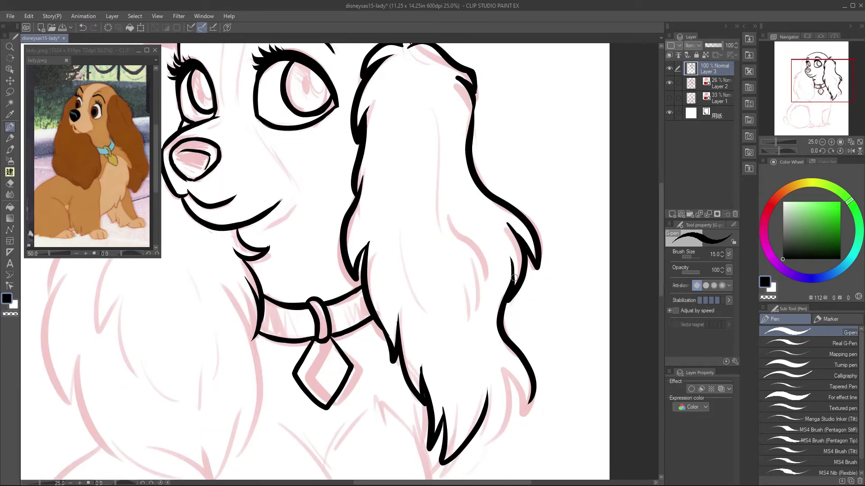
pyautogui.moveTo(506, 293); pyautogui.dragTo(501, 263)
pyautogui.moveTo(500, 336)
pyautogui.mouseDown()
pyautogui.moveTo(472, 415)
pyautogui.moveTo(517, 393)
pyautogui.mouseUp()
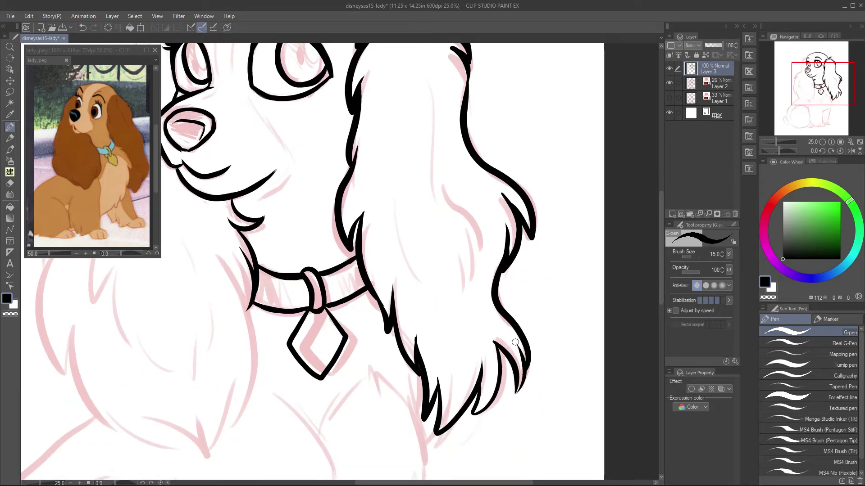
pyautogui.press('e')
pyautogui.moveTo(493, 337); pyautogui.dragTo(495, 345)
pyautogui.press('p')
# Step: Add curved fur strands inside the near ear
pyautogui.moveTo(451, 166)
pyautogui.mouseDown()
pyautogui.moveTo(455, 230)
pyautogui.moveTo(500, 307)
pyautogui.mouseUp()
pyautogui.moveTo(482, 274); pyautogui.dragTo(499, 335)
pyautogui.moveTo(481, 304); pyautogui.dragTo(475, 355)
pyautogui.moveTo(472, 317); pyautogui.dragTo(465, 361)
pyautogui.moveTo(404, 264); pyautogui.dragTo(439, 353)
# Step: Ink the chest contour with small fur points and the outer edge of the far front leg
pyautogui.scroll(-5, 545, 342)
pyautogui.moveTo(508, 288)
pyautogui.mouseDown()
pyautogui.moveTo(503, 358)
pyautogui.moveTo(430, 439)
pyautogui.mouseUp()
pyautogui.moveTo(453, 412); pyautogui.dragTo(444, 426)
pyautogui.scroll(-5, 472, 361)
pyautogui.moveTo(500, 236); pyautogui.dragTo(464, 411)
# Step: Ink both edges of the near front leg, the belly line and the outline of its paw
pyautogui.scroll(1, 430, 333)
pyautogui.moveTo(366, 168)
pyautogui.mouseDown()
pyautogui.moveTo(434, 252)
pyautogui.moveTo(425, 425)
pyautogui.mouseUp()
pyautogui.scroll(-2, 426, 423)
pyautogui.moveTo(294, 210)
pyautogui.mouseDown()
pyautogui.moveTo(322, 372)
pyautogui.moveTo(432, 431)
pyautogui.moveTo(445, 416)
pyautogui.mouseUp()
pyautogui.moveTo(425, 424)
pyautogui.mouseDown()
pyautogui.moveTo(443, 439)
pyautogui.moveTo(486, 425)
pyautogui.moveTo(474, 405)
pyautogui.mouseUp()
pyautogui.hotkey('ctrl', 'z')
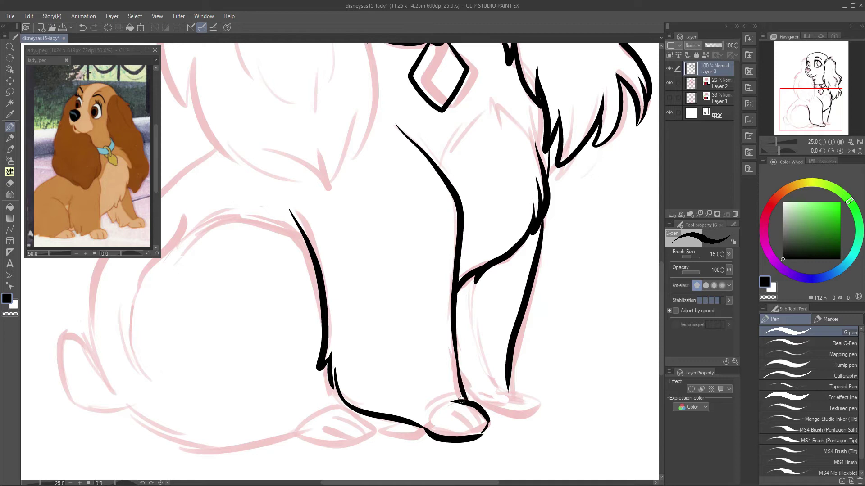
# Step: Ink the far front paw and the toe lines on both front paws
pyautogui.moveTo(511, 390)
pyautogui.mouseDown()
pyautogui.moveTo(524, 419)
pyautogui.moveTo(490, 422)
pyautogui.moveTo(505, 403)
pyautogui.mouseUp()
pyautogui.hotkey('ctrl', 'z')
pyautogui.scroll(1, 518, 361)
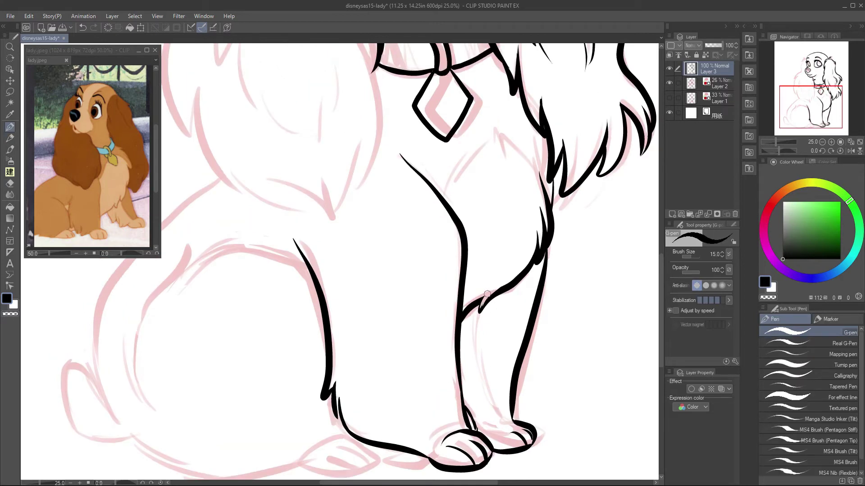
# Step: Ink the far ear's outer edge and tufted lower edge down to its pointed tip
pyautogui.scroll(3, 482, 253)
pyautogui.scroll(1, 482, 254)
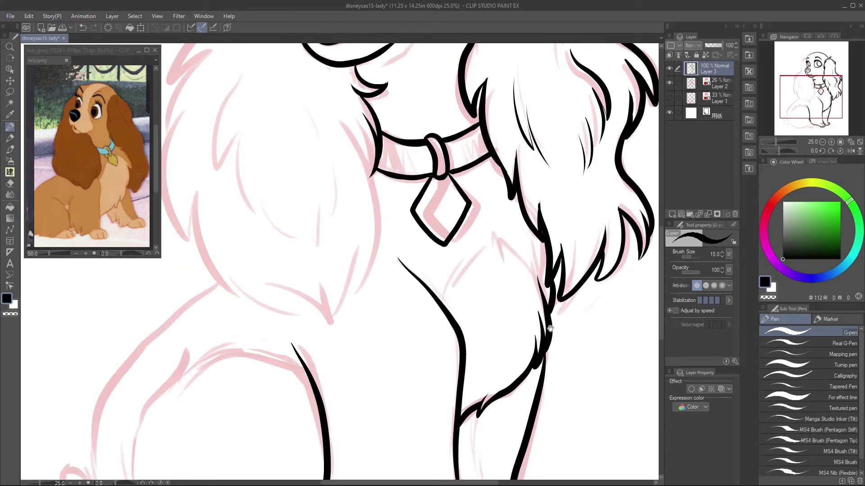
pyautogui.scroll(6, 346, 115)
pyautogui.hscroll(-2, 347, 115)
pyautogui.moveTo(347, 115)
pyautogui.mouseDown()
pyautogui.moveTo(321, 155)
pyautogui.moveTo(317, 262)
pyautogui.moveTo(250, 381)
pyautogui.moveTo(299, 243)
pyautogui.moveTo(373, 425)
pyautogui.mouseUp()
pyautogui.scroll(-1, 405, 406)
pyautogui.hscroll(1, 405, 405)
pyautogui.moveTo(352, 387)
pyautogui.mouseDown()
pyautogui.moveTo(428, 436)
pyautogui.moveTo(447, 340)
pyautogui.mouseUp()
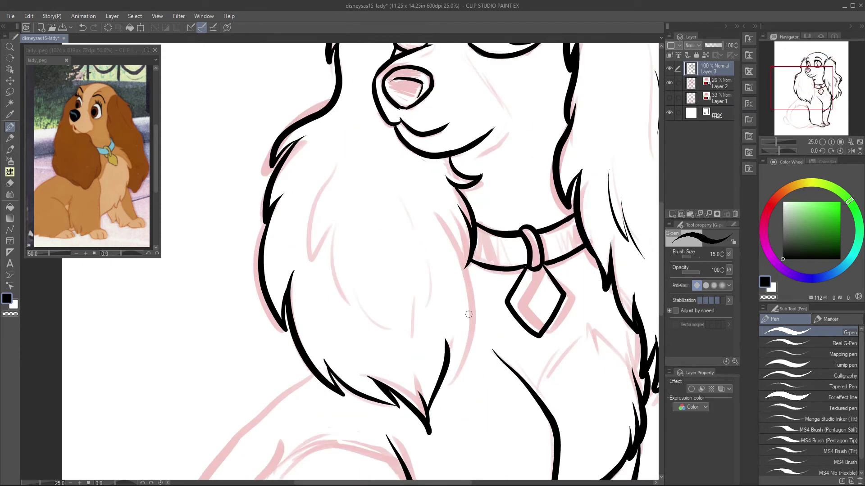
# Step: Ink the far ear's inner edge with small fur tufts and clean up the lines where they meet the tip
pyautogui.moveTo(446, 227); pyautogui.dragTo(451, 385)
pyautogui.moveTo(459, 349); pyautogui.dragTo(452, 404)
pyautogui.press('e')
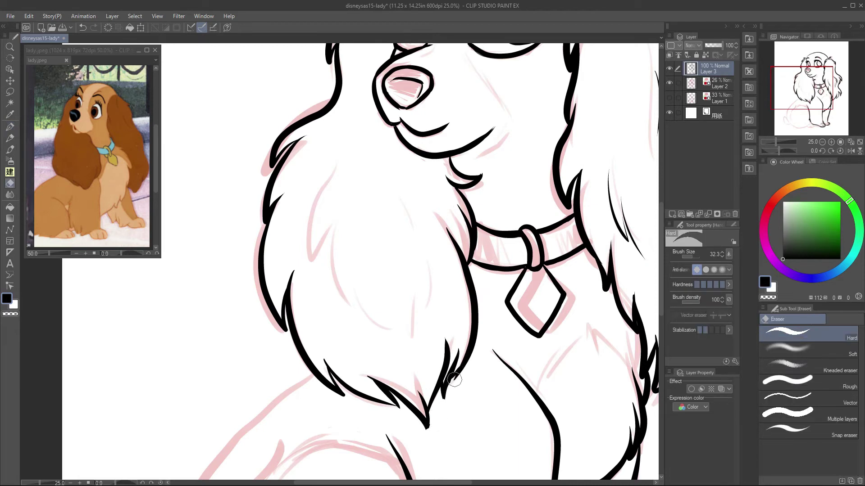
pyautogui.press('p')
pyautogui.moveTo(464, 369); pyautogui.dragTo(452, 393)
pyautogui.scroll(-1, 451, 392)
pyautogui.moveTo(428, 423); pyautogui.dragTo(435, 391)
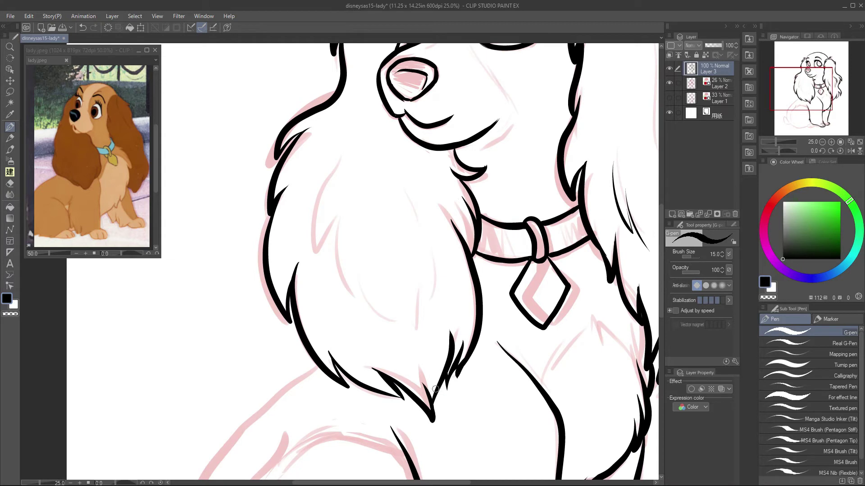
# Step: Ink short curved fur strokes inside the near ear
pyautogui.scroll(2, 405, 316)
pyautogui.moveTo(344, 216); pyautogui.dragTo(337, 276)
pyautogui.moveTo(358, 243); pyautogui.dragTo(338, 322)
pyautogui.moveTo(414, 331)
pyautogui.mouseDown()
pyautogui.moveTo(381, 378)
pyautogui.moveTo(408, 363)
pyautogui.mouseUp()
pyautogui.moveTo(454, 247); pyautogui.dragTo(443, 315)
pyautogui.moveTo(446, 199); pyautogui.dragTo(436, 226)
pyautogui.scroll(1, 444, 295)
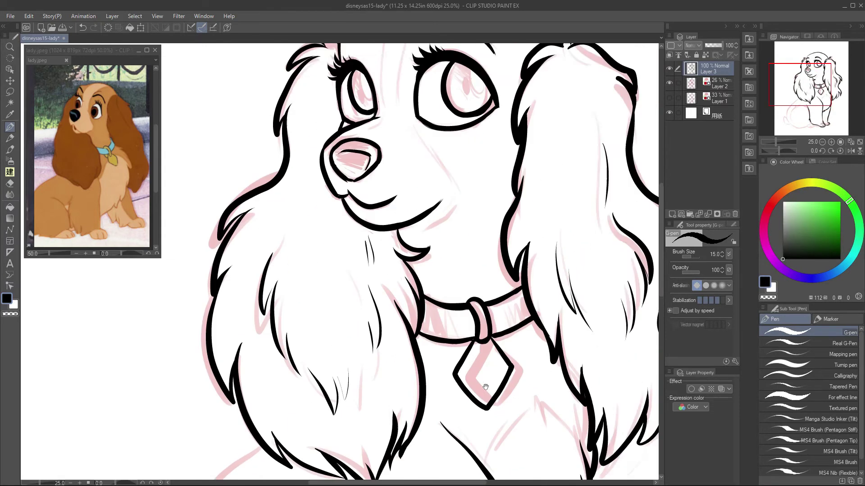
# Step: Ink the curve of the back from the near ear down to the tail, and outline the tail
pyautogui.scroll(-5, 430, 185)
pyautogui.moveTo(391, 167)
pyautogui.mouseDown()
pyautogui.moveTo(269, 360)
pyautogui.moveTo(295, 414)
pyautogui.mouseUp()
pyautogui.hotkey('ctrl', 'z')
pyautogui.moveTo(276, 381); pyautogui.dragTo(230, 363)
pyautogui.moveTo(258, 434)
pyautogui.mouseDown()
pyautogui.moveTo(235, 377)
pyautogui.moveTo(306, 439)
pyautogui.mouseUp()
pyautogui.hotkey('ctrl', 'z')
pyautogui.moveTo(241, 407); pyautogui.dragTo(315, 430)
pyautogui.scroll(-3, 316, 405)
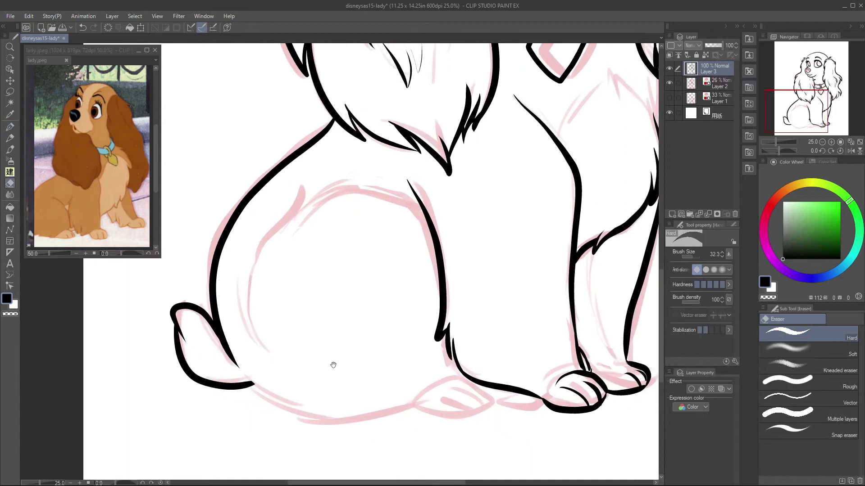
# Step: Ink the underside of the haunch from the tail forward and outline the hind paw
pyautogui.scroll(1, 406, 354)
pyautogui.moveTo(248, 395)
pyautogui.mouseDown()
pyautogui.moveTo(448, 432)
pyautogui.moveTo(418, 420)
pyautogui.moveTo(451, 432)
pyautogui.moveTo(488, 413)
pyautogui.mouseUp()
pyautogui.hotkey('ctrl', 'z')
pyautogui.scroll(-1, 460, 395)
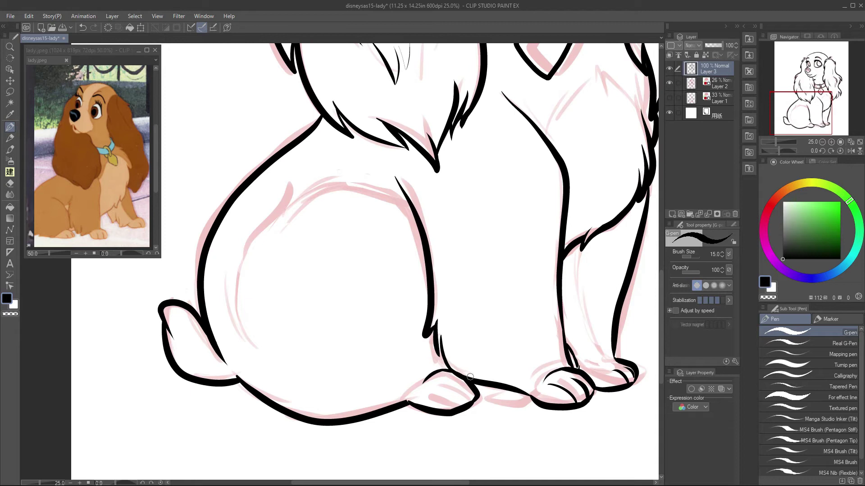
pyautogui.moveTo(466, 381)
pyautogui.mouseDown()
pyautogui.moveTo(422, 392)
pyautogui.moveTo(479, 388)
pyautogui.mouseUp()
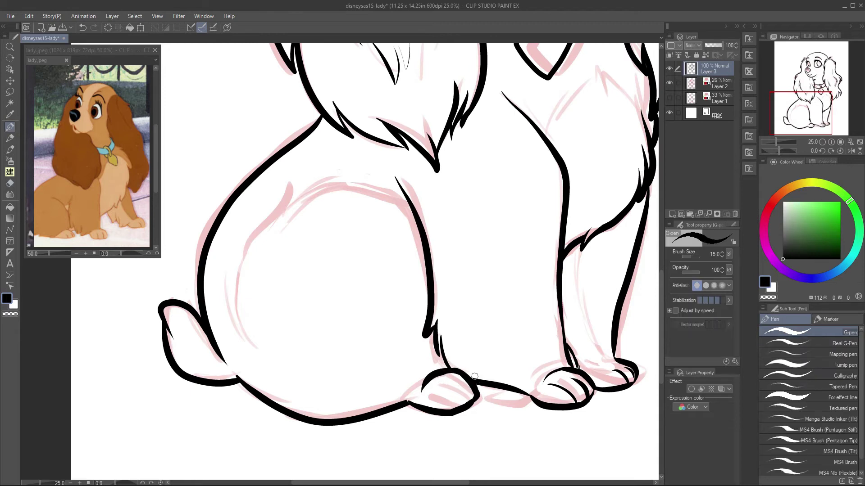
# Step: Ink the hind paw's toe lines and the thigh curve, with fur tufts along its upper edge
pyautogui.scroll(3, 463, 377)
pyautogui.moveTo(446, 315); pyautogui.dragTo(301, 270)
pyautogui.moveTo(262, 299); pyautogui.dragTo(270, 401)
pyautogui.moveTo(310, 234); pyautogui.dragTo(255, 351)
pyautogui.moveTo(302, 268)
pyautogui.mouseDown()
pyautogui.moveTo(359, 231)
pyautogui.moveTo(314, 270)
pyautogui.mouseUp()
pyautogui.press('e')
pyautogui.press('p')
pyautogui.moveTo(365, 238)
pyautogui.mouseDown()
pyautogui.moveTo(332, 252)
pyautogui.moveTo(378, 246)
pyautogui.mouseUp()
pyautogui.moveTo(479, 331)
pyautogui.mouseDown()
pyautogui.moveTo(454, 306)
pyautogui.moveTo(425, 332)
pyautogui.mouseUp()
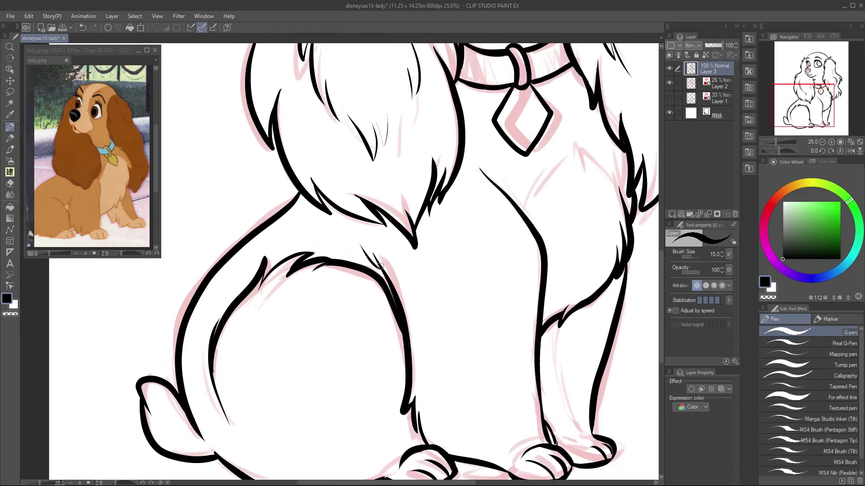
pyautogui.moveTo(374, 259); pyautogui.dragTo(320, 336)
pyautogui.moveTo(545, 303); pyautogui.dragTo(547, 207)
# Step: Hide the sketch on Layer 2 and fill a new layer beneath the line art with solid green
pyautogui.click(821, 142)
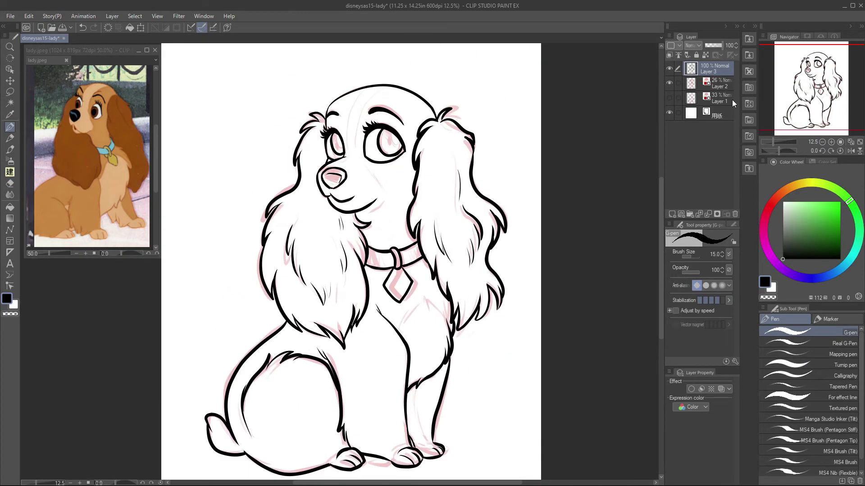
pyautogui.click(669, 83)
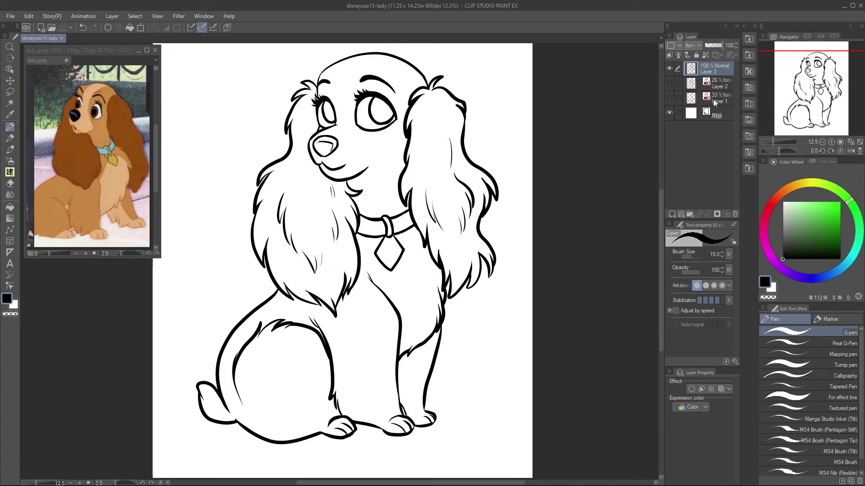
pyautogui.click(672, 214)
pyautogui.click(813, 219)
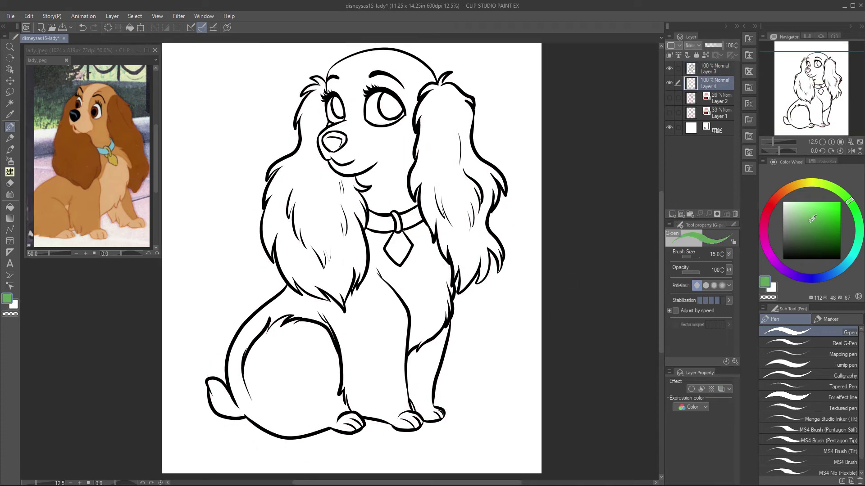
pyautogui.hotkey('alt', 'BackSpace')
# Step: Duplicate the line art layer, lock the copy and the green background layer, and save the file
pyautogui.click(716, 69)
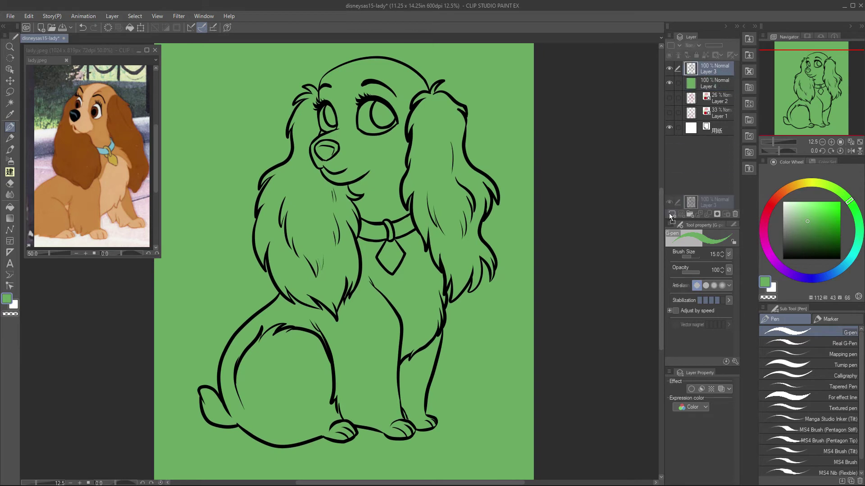
pyautogui.click(697, 54)
pyautogui.click(716, 84)
pyautogui.hotkey('ctrl', 's')
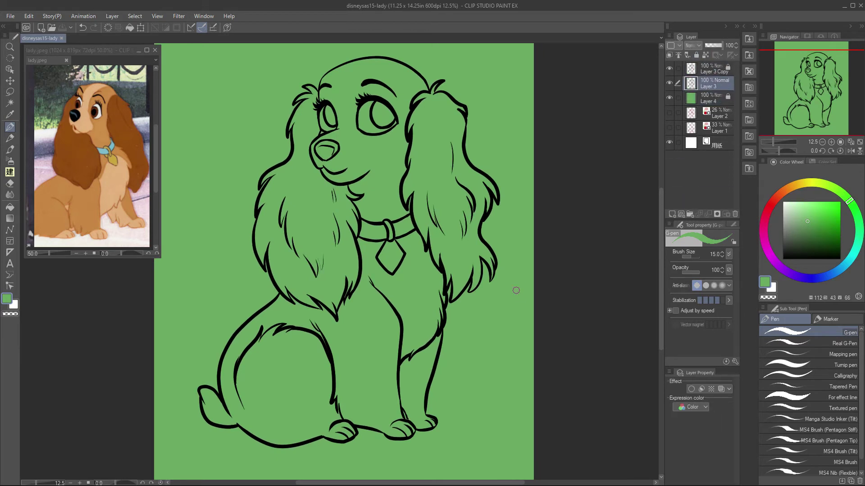
# Step: Fill the whites of both eyes with white on Layer 3
pyautogui.scroll(2, 500, 240)
pyautogui.press('g')
pyautogui.click(326, 158)
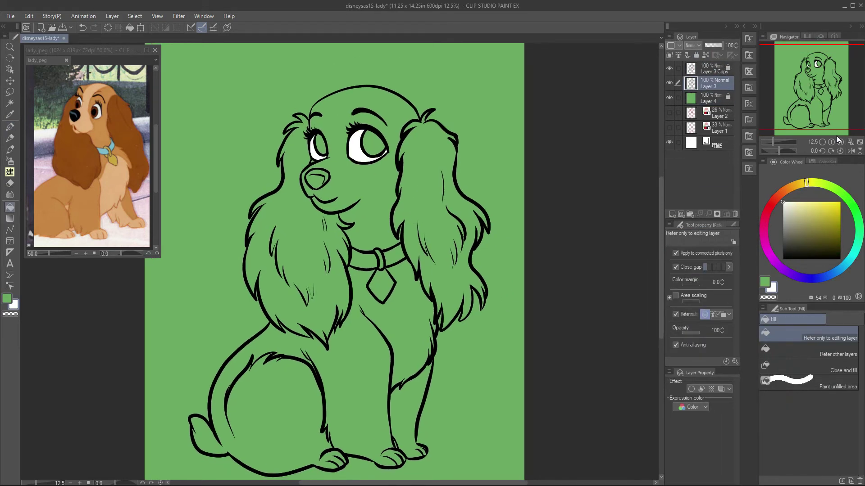
pyautogui.click(374, 160)
# Step: Fill both irises with a dark reddish brown
pyautogui.moveTo(817, 194); pyautogui.dragTo(784, 191)
pyautogui.click(833, 222)
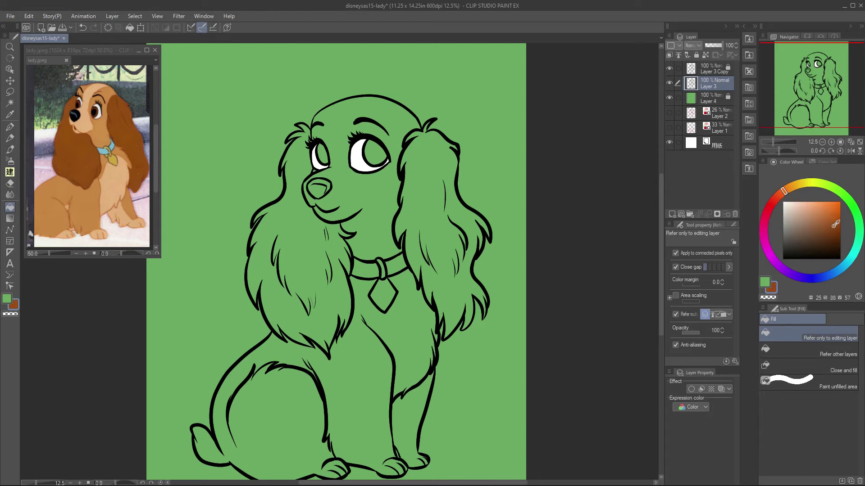
pyautogui.click(321, 154)
pyautogui.click(372, 151)
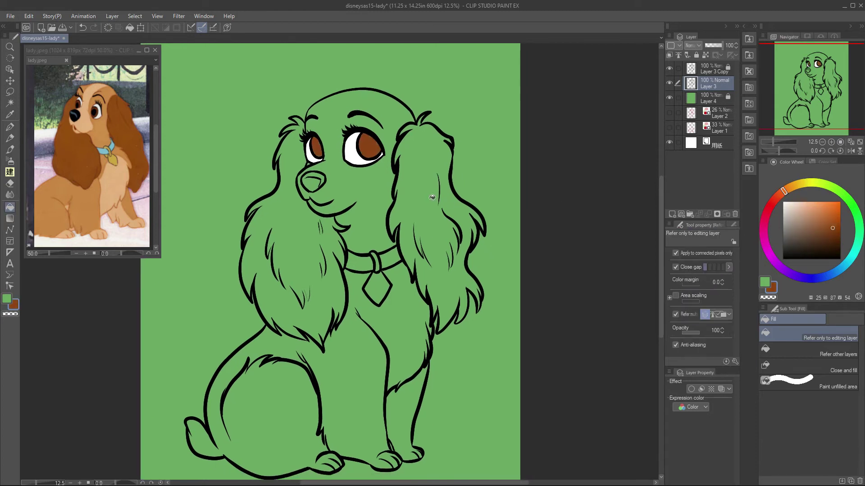
# Step: Fill the near ear with the same reddish brown as the irises
pyautogui.click(411, 236)
pyautogui.hotkey('ctrl', 'z')
pyautogui.click(304, 240)
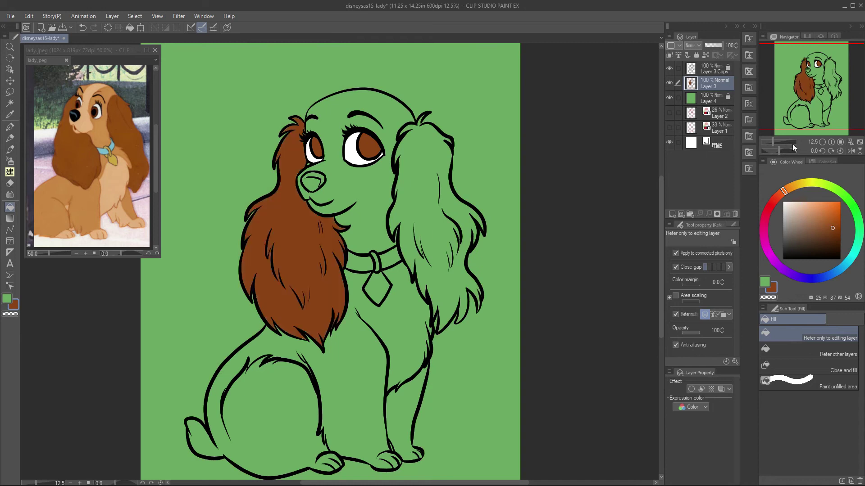
# Step: Fill the far ear with the same reddish brown and touch up its fur tips with the G-pen
pyautogui.click(832, 143)
pyautogui.click(831, 142)
pyautogui.press('p')
pyautogui.scroll(-5, 491, 129)
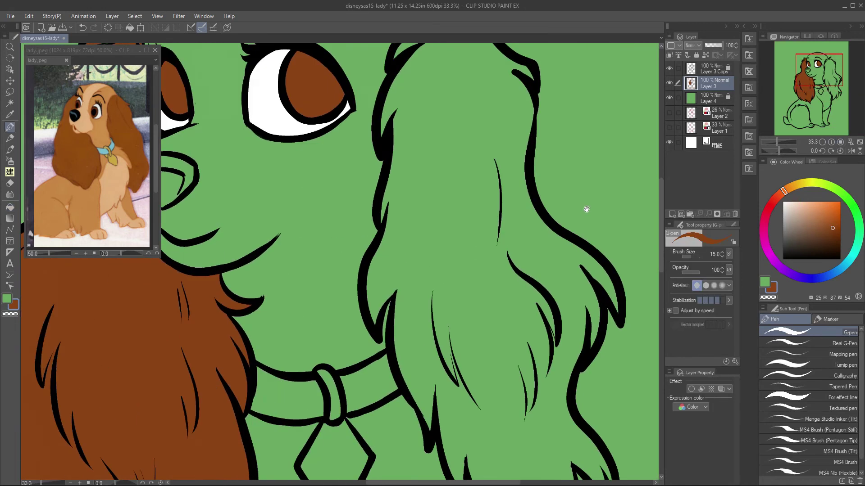
pyautogui.scroll(-1, 576, 300)
pyautogui.press('g')
pyautogui.click(477, 189)
pyautogui.press('p')
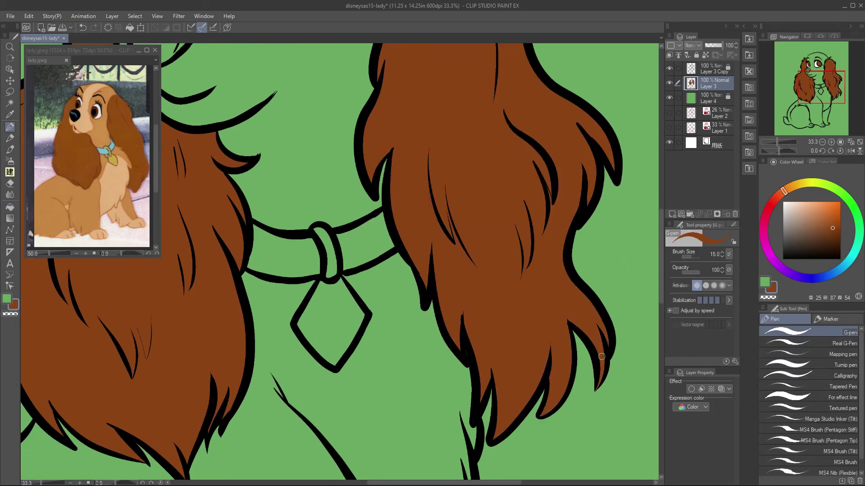
pyautogui.scroll(3, 496, 226)
pyautogui.scroll(-3, 516, 303)
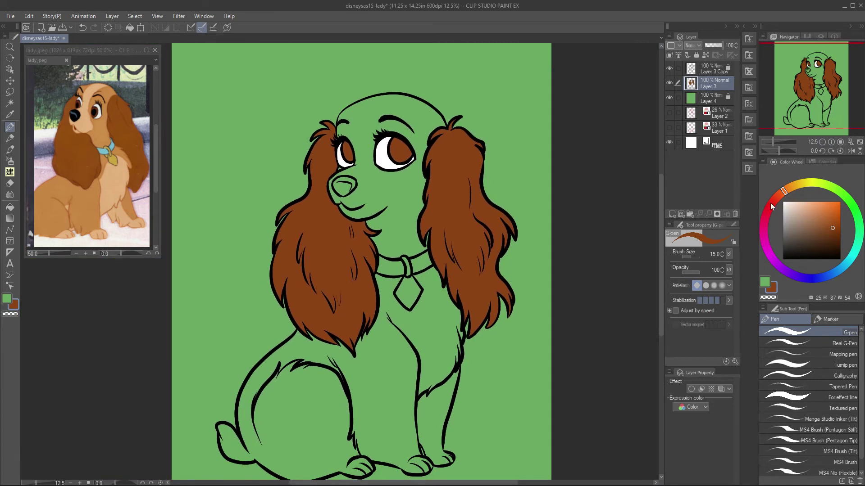
# Step: Show the sketch on Layer 2 again and move it between the green background and Layer 3
pyautogui.click(816, 208)
pyautogui.moveTo(816, 208); pyautogui.dragTo(799, 217)
pyautogui.moveTo(682, 112); pyautogui.dragTo(692, 91)
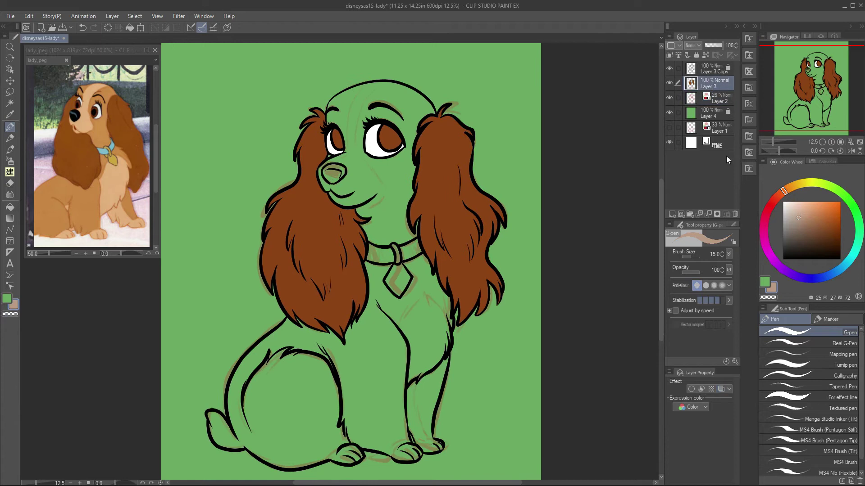
# Step: Turn off referring to multiple layers for the Fill tool and fill the nose with near-black
pyautogui.click(785, 250)
pyautogui.press('g')
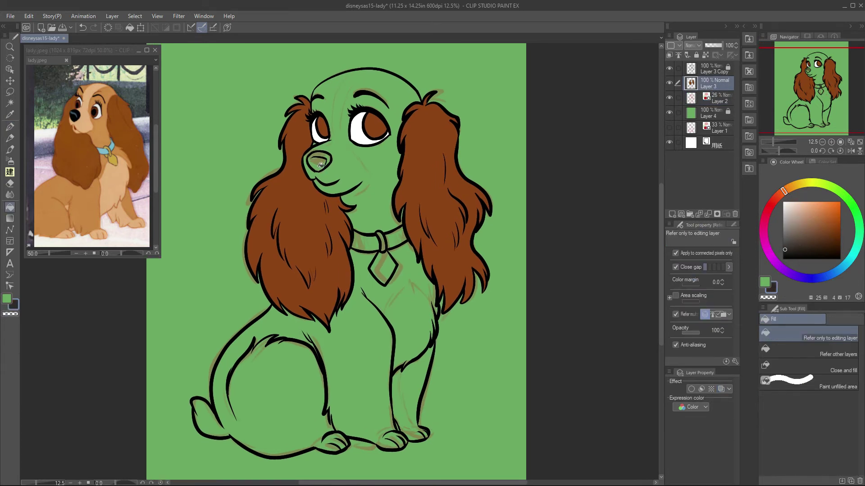
pyautogui.click(676, 314)
pyautogui.click(319, 161)
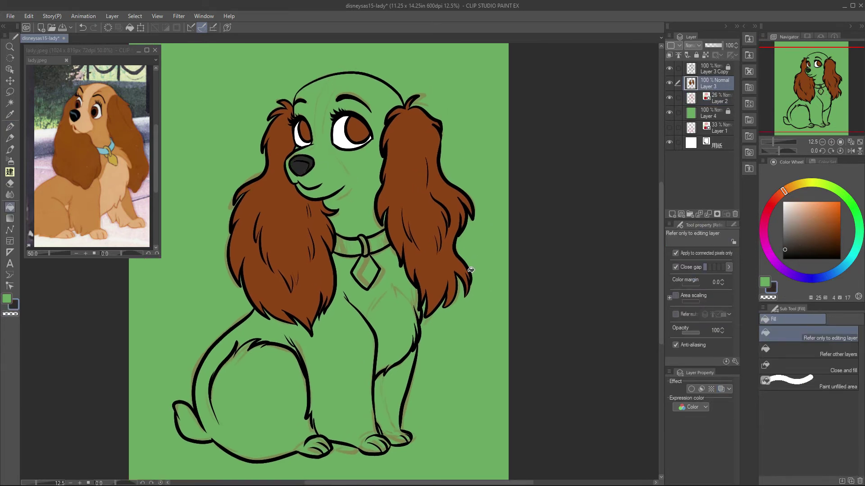
# Step: Fill both sides of the collar band with light turquoise
pyautogui.click(854, 250)
pyautogui.click(813, 213)
pyautogui.click(814, 209)
pyautogui.click(346, 245)
pyautogui.click(378, 242)
# Step: Fill the diamond-shaped collar tag with a muted gold
pyautogui.scroll(1, 605, 266)
pyautogui.click(805, 184)
pyautogui.click(816, 222)
pyautogui.click(363, 287)
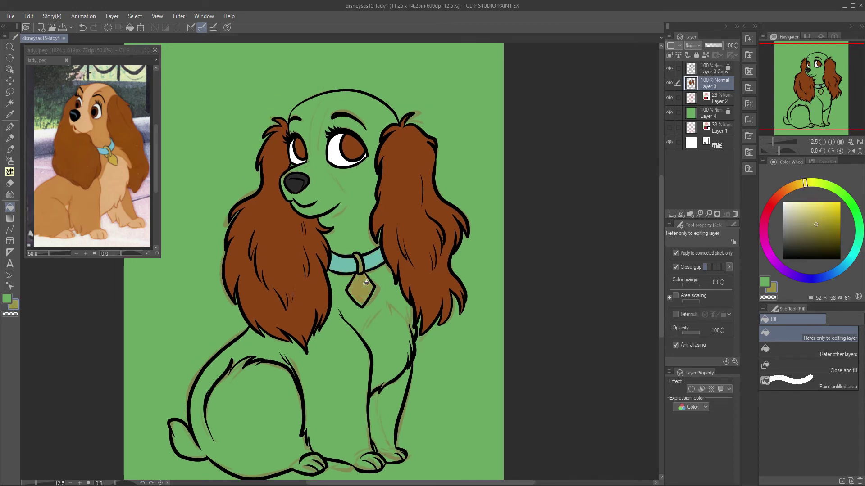
# Step: Fill the body, legs, neck and head with a golden tan fur colour
pyautogui.scroll(-1, 513, 286)
pyautogui.click(787, 190)
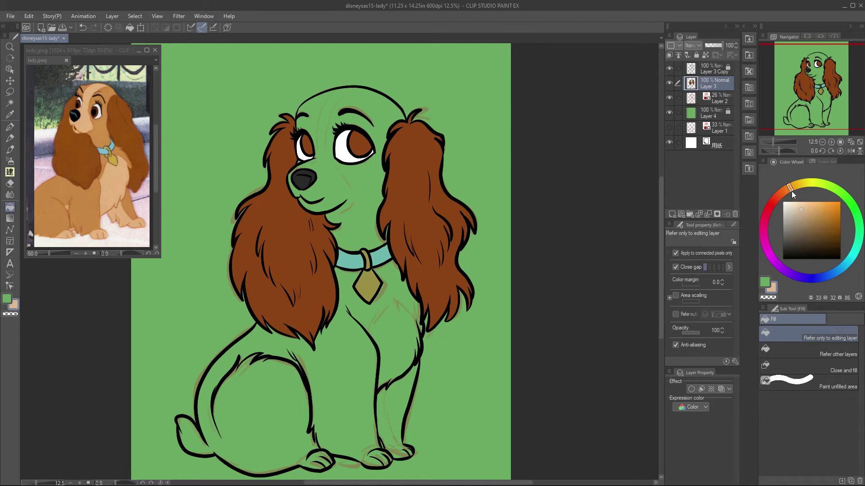
pyautogui.moveTo(802, 206); pyautogui.dragTo(816, 207)
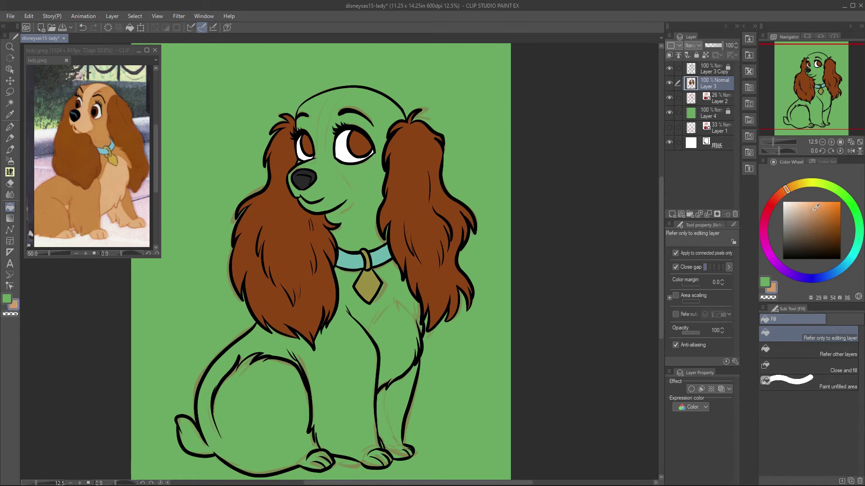
pyautogui.click(390, 332)
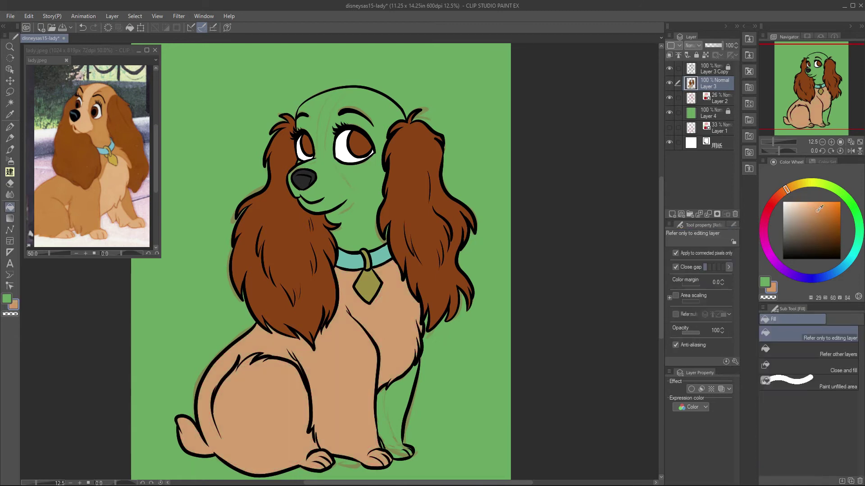
pyautogui.moveTo(818, 206); pyautogui.dragTo(817, 211)
pyautogui.click(404, 344)
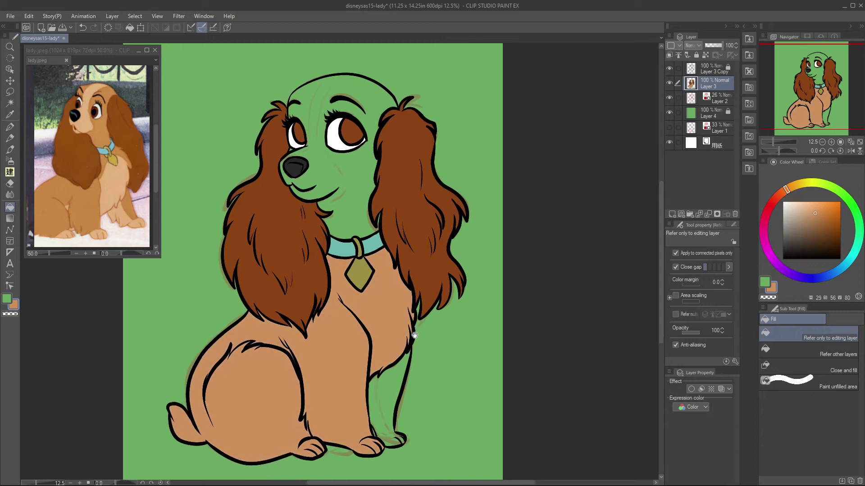
pyautogui.click(789, 191)
pyautogui.click(818, 215)
pyautogui.click(351, 112)
pyautogui.moveTo(454, 342); pyautogui.dragTo(478, 353)
# Step: Move the sketch on Layer 2 above the colour layer and choose a lighter tan for the face markings
pyautogui.moveTo(714, 99); pyautogui.dragTo(715, 76)
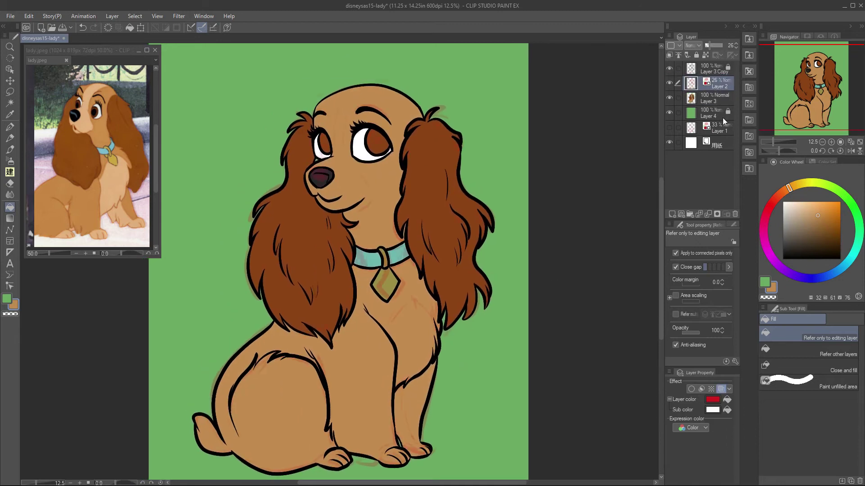
pyautogui.scroll(3, 336, 176)
pyautogui.moveTo(624, 267); pyautogui.dragTo(626, 321)
pyautogui.click(811, 207)
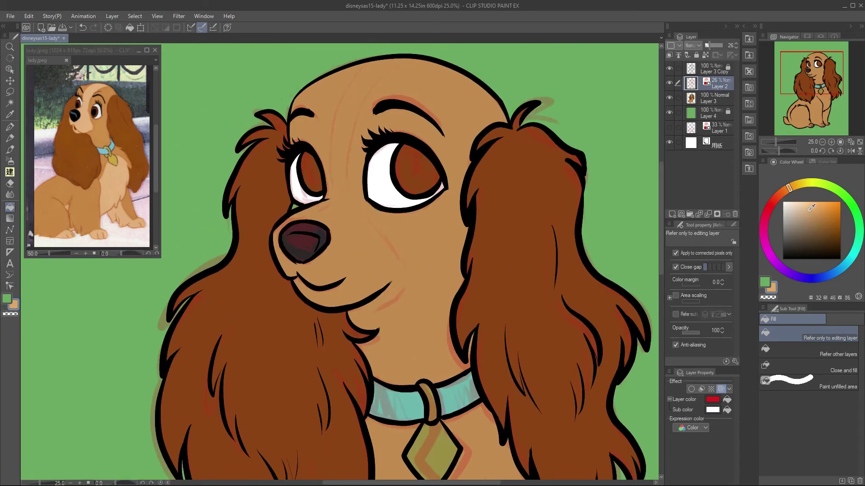
# Step: Try to outline the forehead blaze and muzzle patch in cream on the sketch layer and fill them
pyautogui.press('p')
pyautogui.moveTo(366, 95)
pyautogui.mouseDown()
pyautogui.moveTo(356, 215)
pyautogui.moveTo(401, 301)
pyautogui.moveTo(361, 328)
pyautogui.mouseUp()
pyautogui.click(802, 207)
pyautogui.hotkey('ctrl', 'z')
pyautogui.moveTo(388, 72)
pyautogui.mouseDown()
pyautogui.moveTo(351, 174)
pyautogui.moveTo(402, 267)
pyautogui.moveTo(398, 306)
pyautogui.mouseUp()
pyautogui.moveTo(396, 247); pyautogui.dragTo(389, 284)
pyautogui.moveTo(383, 56)
pyautogui.mouseDown()
pyautogui.moveTo(400, 101)
pyautogui.moveTo(344, 189)
pyautogui.moveTo(346, 242)
pyautogui.mouseUp()
pyautogui.press('g')
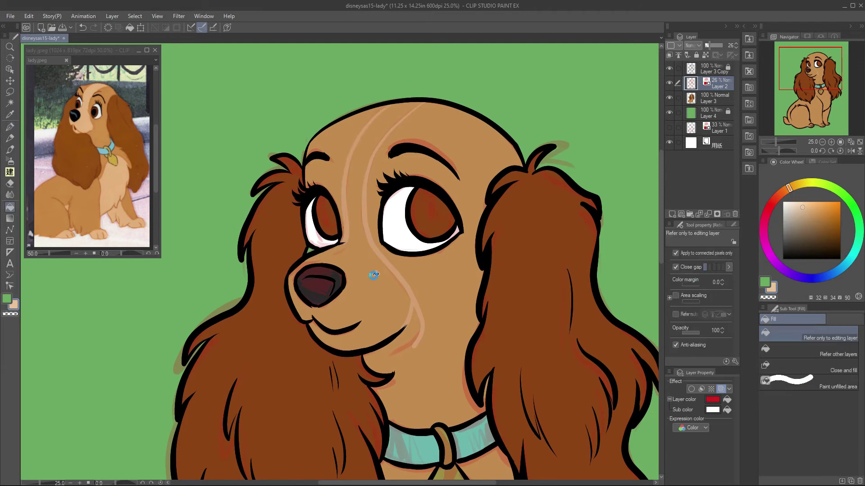
pyautogui.click(469, 324)
pyautogui.hotkey('ctrl', 'z')
# Step: Redraw the blaze and muzzle outline in cream on Layer 3 and fill the enclosed area
pyautogui.click(726, 98)
pyautogui.hotkey('ctrl', 'z')
pyautogui.hotkey('ctrl', 'z')
pyautogui.press('p')
pyautogui.moveTo(383, 107)
pyautogui.mouseDown()
pyautogui.moveTo(350, 164)
pyautogui.moveTo(345, 243)
pyautogui.mouseUp()
pyautogui.moveTo(419, 101)
pyautogui.mouseDown()
pyautogui.moveTo(382, 136)
pyautogui.moveTo(365, 219)
pyautogui.moveTo(412, 318)
pyautogui.mouseUp()
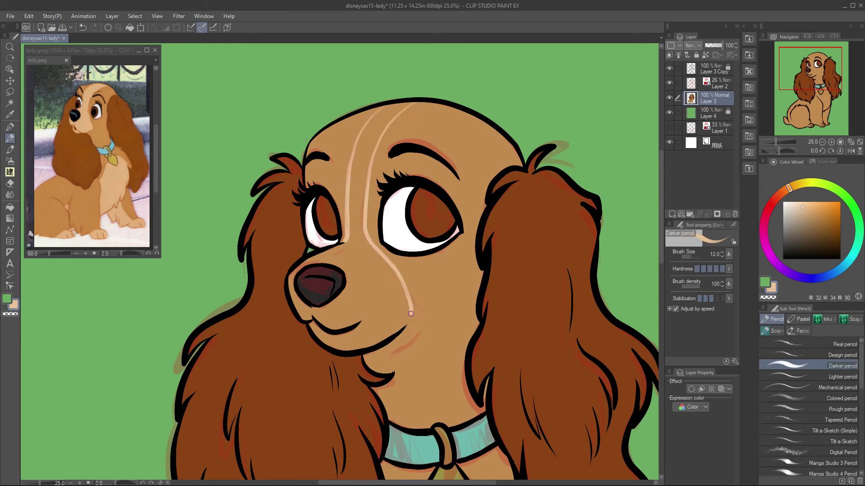
pyautogui.press('g')
pyautogui.click(397, 279)
pyautogui.scroll(1, 433, 297)
pyautogui.press('p')
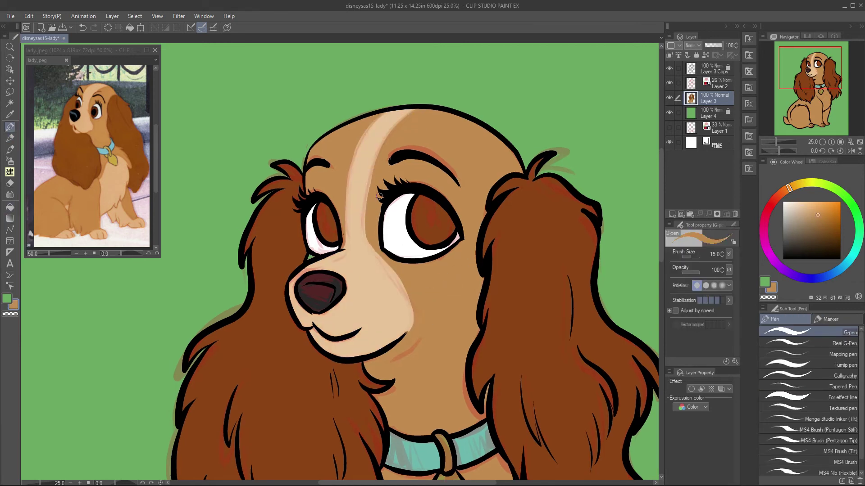
# Step: Clean up the edges of the blaze and muzzle patch with the sampled tan fur colour
pyautogui.keyDown('alt'); pyautogui.click(381, 153); pyautogui.keyUp('alt')
pyautogui.moveTo(369, 185)
pyautogui.mouseDown()
pyautogui.moveTo(367, 227)
pyautogui.moveTo(417, 328)
pyautogui.mouseUp()
pyautogui.press('g')
pyautogui.press('p')
pyautogui.scroll(-5, 496, 218)
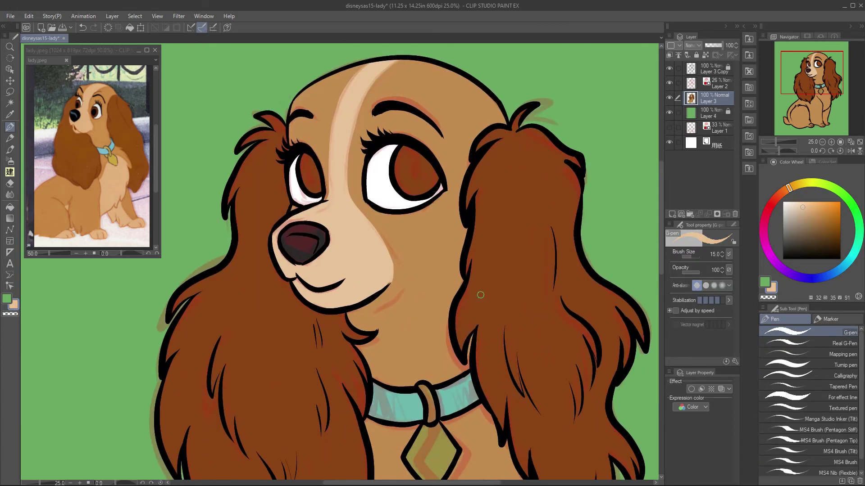
# Step: Outline the chest patch in cream below the collar tag and fill it down to the chest's lower edge
pyautogui.hotkey('ctrl', '-')
pyautogui.hotkey('ctrl', '+')
pyautogui.scroll(-1, 513, 280)
pyautogui.hotkey('ctrl', 'z')
pyautogui.moveTo(414, 306)
pyautogui.mouseDown()
pyautogui.moveTo(430, 272)
pyautogui.moveTo(469, 248)
pyautogui.moveTo(502, 280)
pyautogui.mouseUp()
pyautogui.moveTo(506, 315)
pyautogui.mouseDown()
pyautogui.moveTo(498, 286)
pyautogui.moveTo(464, 398)
pyautogui.mouseUp()
pyautogui.press('g')
pyautogui.click(496, 288)
pyautogui.scroll(-2, 517, 299)
# Step: Outline the light inner side of the far front leg in cream and fill it with its paw
pyautogui.press('p')
pyautogui.hotkey('ctrl', 'z')
pyautogui.moveTo(468, 270)
pyautogui.mouseDown()
pyautogui.moveTo(461, 347)
pyautogui.moveTo(474, 410)
pyautogui.moveTo(505, 399)
pyautogui.moveTo(473, 400)
pyautogui.moveTo(452, 335)
pyautogui.moveTo(457, 286)
pyautogui.mouseUp()
pyautogui.hotkey('ctrl', 'z')
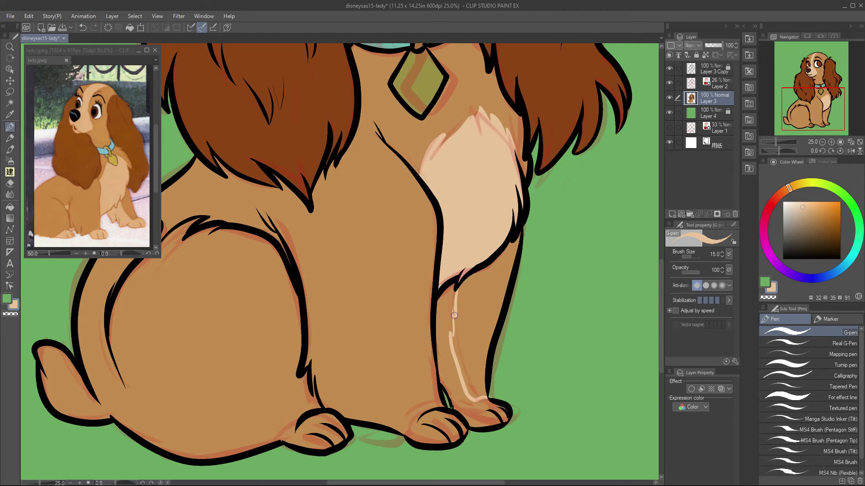
pyautogui.press('g')
pyautogui.click(491, 329)
# Step: Refine the edge of the far front leg's cream marking with tan strokes
pyautogui.scroll(-1, 500, 331)
pyautogui.press('p')
pyautogui.press('p')
pyautogui.press('p')
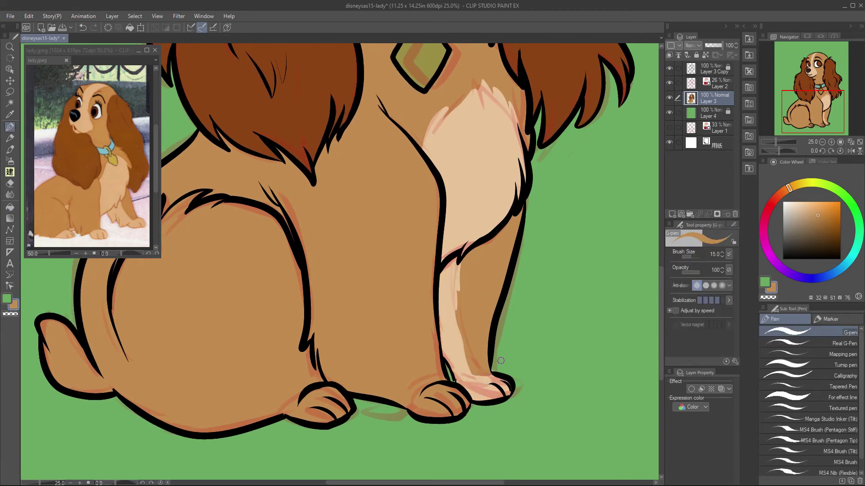
pyautogui.moveTo(462, 259); pyautogui.dragTo(478, 363)
# Step: Shape the upper edge of the chest patch into fur tufts with tan strokes
pyautogui.scroll(5, 468, 252)
pyautogui.moveTo(428, 289)
pyautogui.mouseDown()
pyautogui.moveTo(445, 249)
pyautogui.moveTo(493, 211)
pyautogui.mouseUp()
pyautogui.moveTo(507, 329)
pyautogui.mouseDown()
pyautogui.moveTo(536, 248)
pyautogui.moveTo(537, 185)
pyautogui.mouseUp()
# Step: Paint the toes of the near front paw and the hind paw in cream
pyautogui.keyDown('alt'); pyautogui.click(536, 247); pyautogui.keyUp('alt')
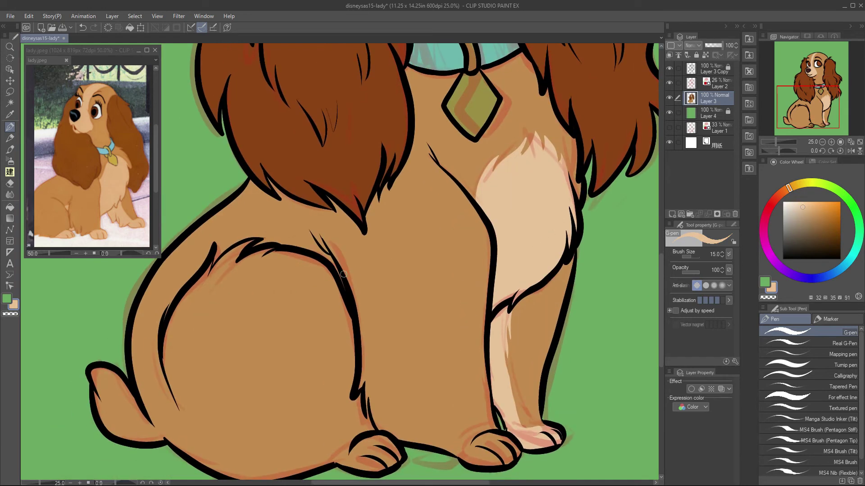
pyautogui.moveTo(366, 393); pyautogui.dragTo(427, 326)
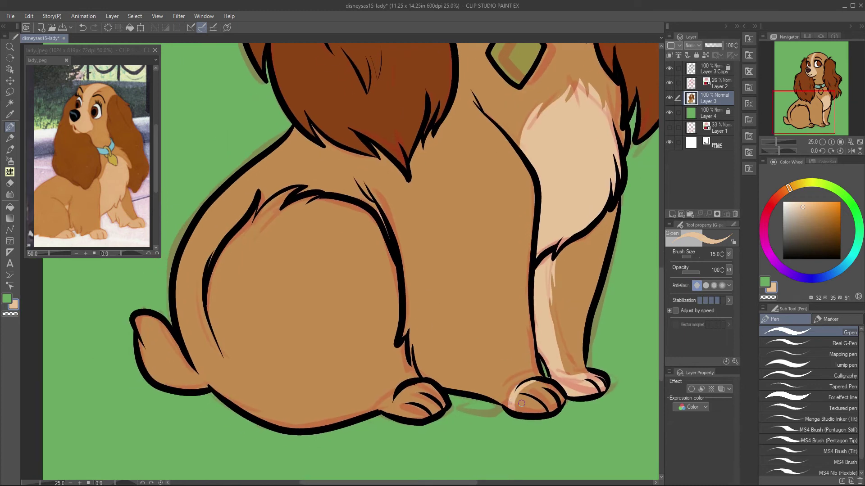
pyautogui.keyDown('alt'); pyautogui.click(522, 388); pyautogui.keyUp('alt')
pyautogui.keyDown('alt'); pyautogui.click(523, 388); pyautogui.keyUp('alt')
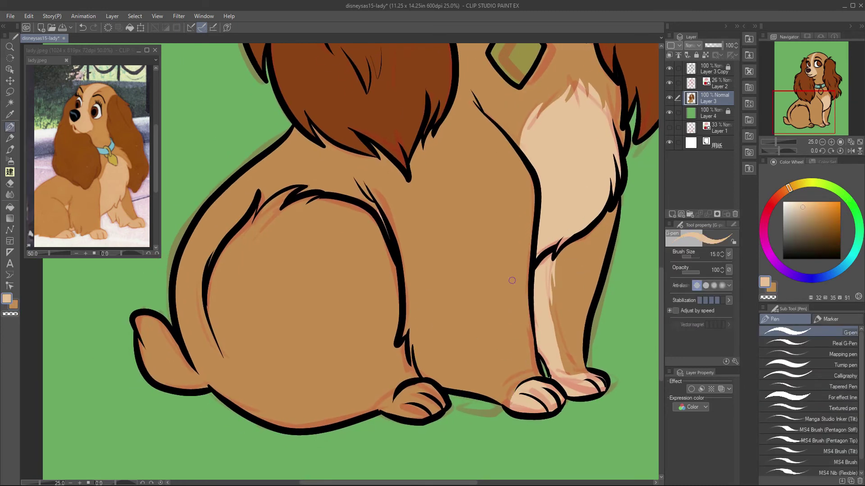
pyautogui.moveTo(428, 383)
pyautogui.mouseDown()
pyautogui.moveTo(396, 405)
pyautogui.moveTo(439, 405)
pyautogui.mouseUp()
pyautogui.moveTo(413, 361); pyautogui.dragTo(411, 371)
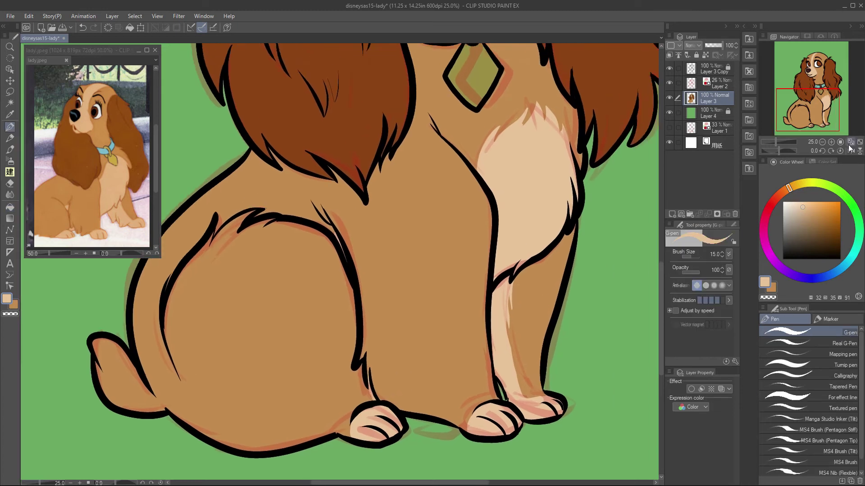
# Step: Move the 26% sketch layer below the background layer and hide it, touch up the fur with tan, and save the drawing
pyautogui.scroll(-2, 796, 124)
pyautogui.moveTo(796, 113); pyautogui.dragTo(796, 125)
pyautogui.scroll(2, 796, 125)
pyautogui.moveTo(716, 84); pyautogui.dragTo(723, 117)
pyautogui.moveTo(540, 238); pyautogui.dragTo(577, 352)
pyautogui.moveTo(818, 93); pyautogui.dragTo(820, 124)
pyautogui.keyDown('alt'); pyautogui.click(381, 286); pyautogui.keyUp('alt')
pyautogui.moveTo(205, 281); pyautogui.dragTo(549, 246)
pyautogui.click(820, 103)
pyautogui.scroll(-2, 821, 101)
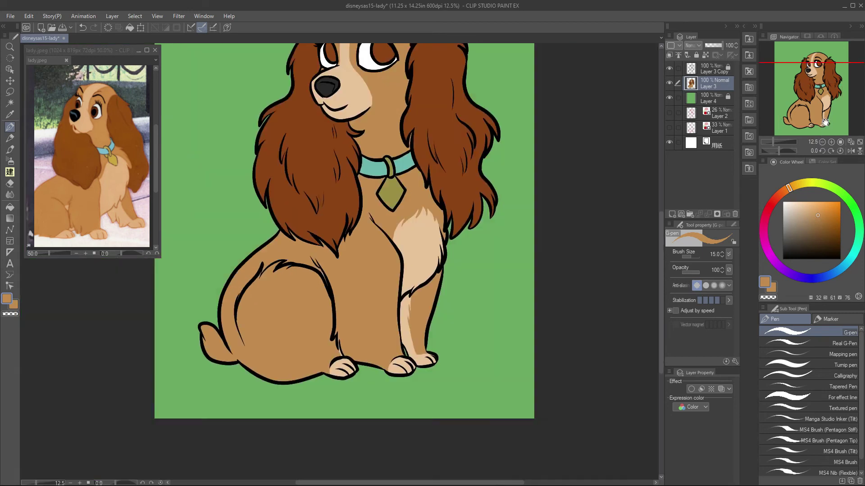
pyautogui.hotkey('ctrl', 's')
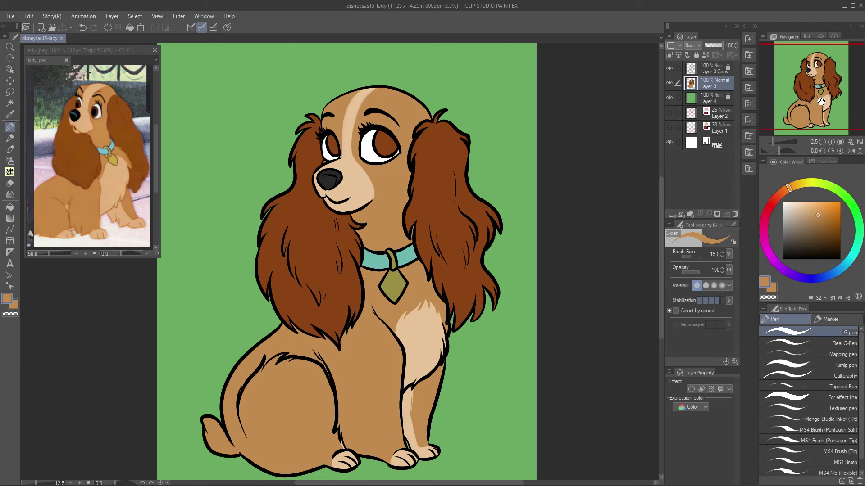
pyautogui.moveTo(821, 102); pyautogui.dragTo(818, 105)
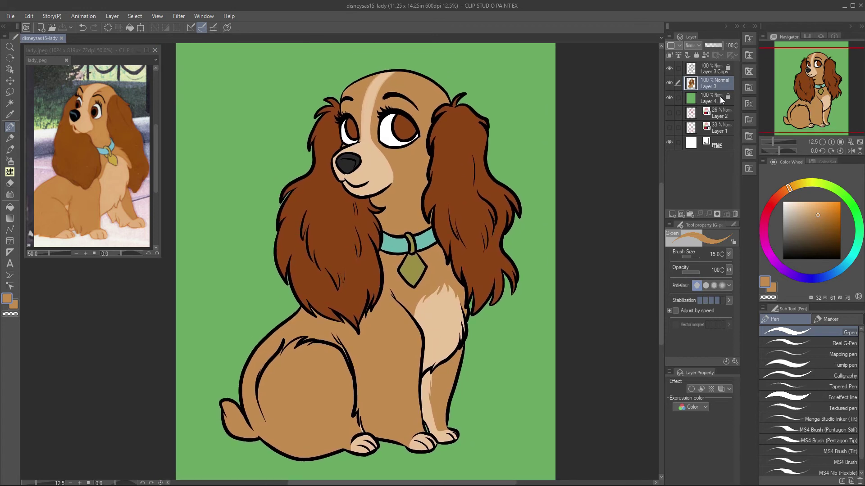
# Step: Add a new raster layer above the line art
pyautogui.click(718, 68)
pyautogui.hotkey('ctrl', 'shift', 'n')
pyautogui.scroll(2, 337, 185)
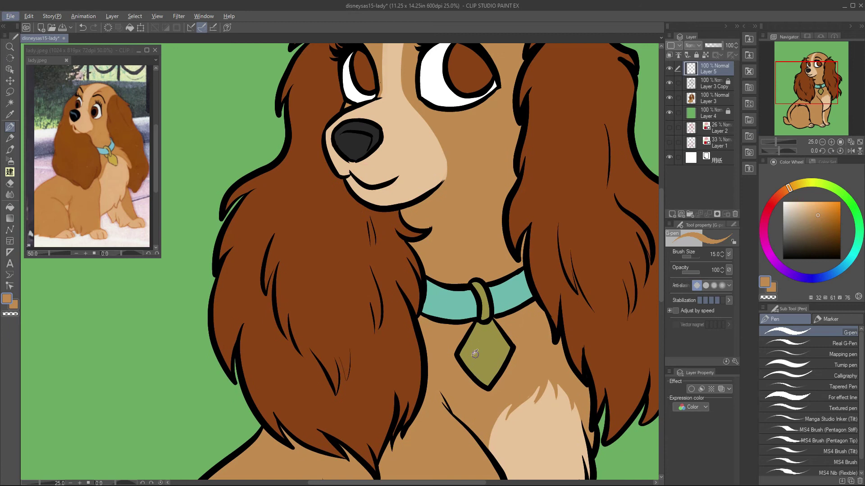
pyautogui.press('p')
pyautogui.moveTo(497, 328)
pyautogui.mouseDown()
pyautogui.moveTo(473, 367)
pyautogui.moveTo(479, 374)
pyautogui.mouseUp()
pyautogui.hotkey('ctrl', 'z')
pyautogui.moveTo(499, 332); pyautogui.dragTo(475, 374)
pyautogui.moveTo(484, 289)
pyautogui.mouseDown()
pyautogui.moveTo(490, 330)
pyautogui.moveTo(485, 314)
pyautogui.mouseUp()
pyautogui.hotkey('ctrl', 'z')
pyautogui.hotkey('ctrl', 'z')
pyautogui.hotkey('ctrl', 'z')
# Step: Place the new layer below the line art and paint pale yellow highlights on the collar tag and its ring
pyautogui.moveTo(716, 68); pyautogui.dragTo(716, 86)
pyautogui.moveTo(486, 312); pyautogui.dragTo(483, 297)
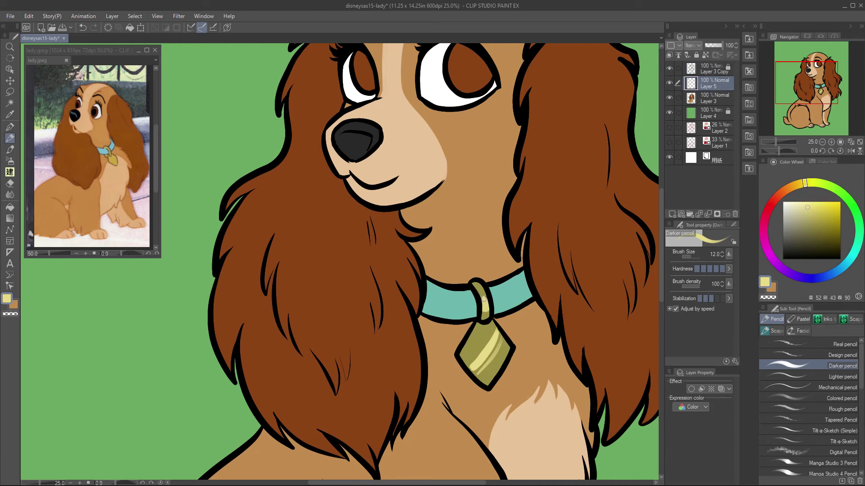
# Step: Paint a lighter teal highlight along the collar's upper edge with the Darker pencil
pyautogui.scroll(-1, 481, 286)
pyautogui.keyDown('alt'); pyautogui.click(484, 283); pyautogui.keyUp('alt')
pyautogui.scroll(2, 483, 283)
pyautogui.keyDown('alt'); pyautogui.click(450, 322); pyautogui.keyUp('alt')
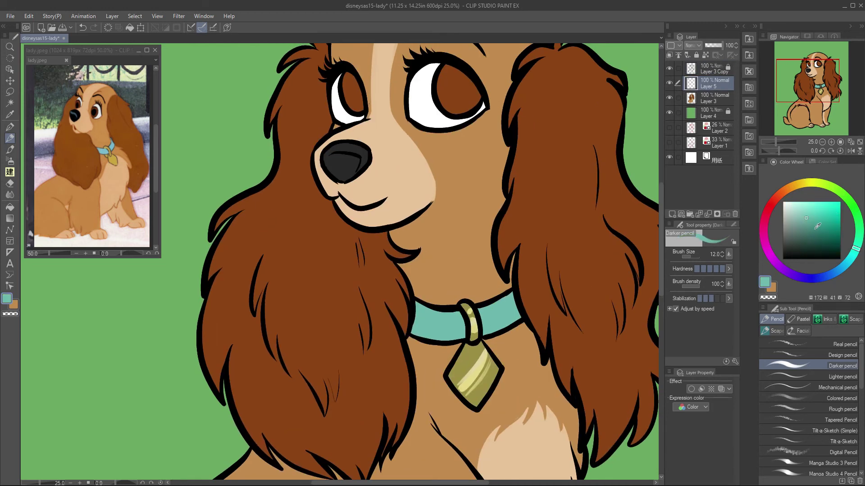
pyautogui.click(817, 226)
pyautogui.click(803, 209)
pyautogui.moveTo(425, 318); pyautogui.dragTo(519, 300)
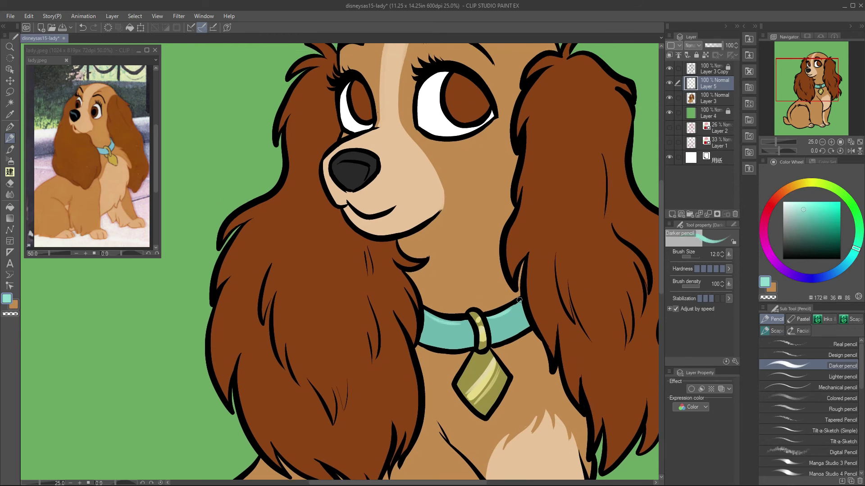
pyautogui.hotkey('ctrl', '-')
pyautogui.click(820, 108)
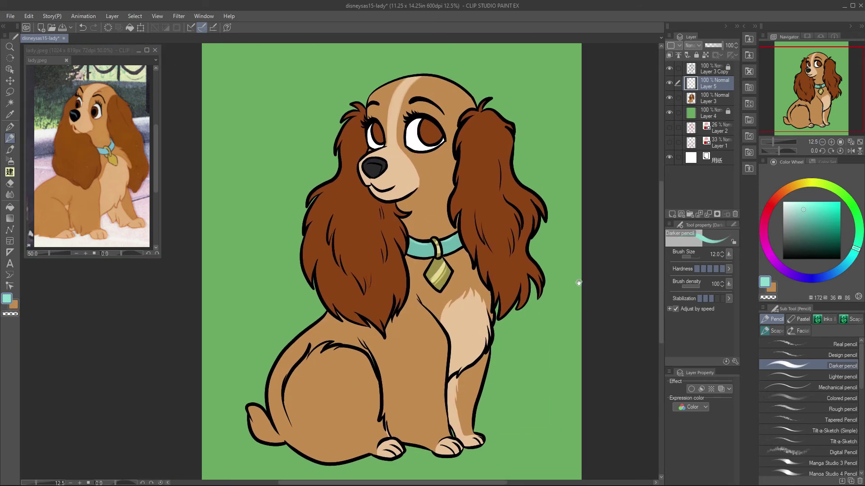
# Step: Draw black oval pupils in both eyes with the G-pen
pyautogui.click(831, 142)
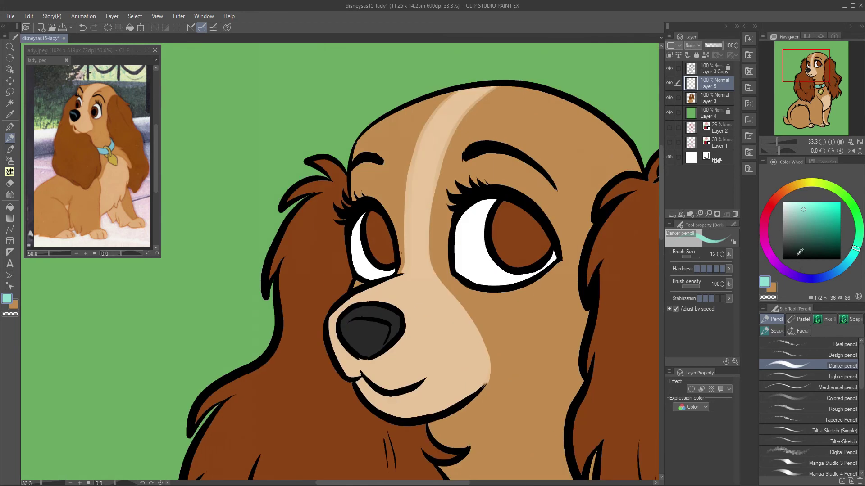
pyautogui.click(801, 255)
pyautogui.scroll(1, 597, 272)
pyautogui.scroll(-1, 588, 320)
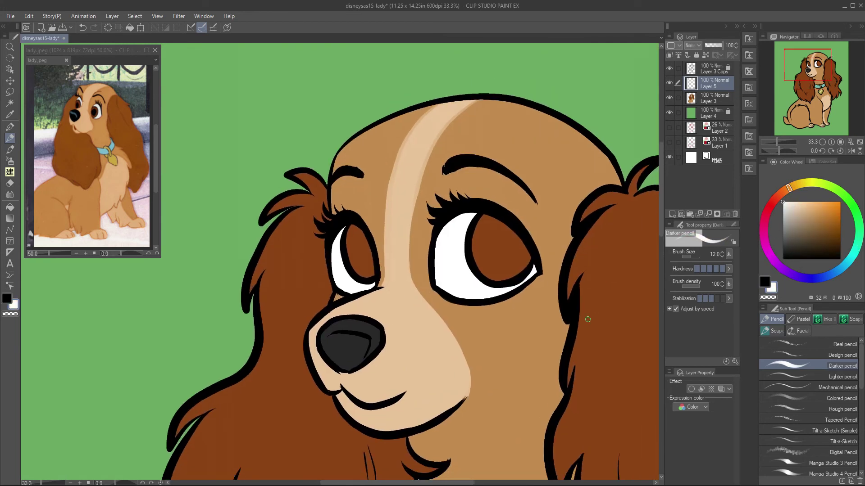
pyautogui.press('p')
pyautogui.moveTo(360, 237)
pyautogui.mouseDown()
pyautogui.moveTo(352, 253)
pyautogui.moveTo(364, 266)
pyautogui.moveTo(360, 238)
pyautogui.mouseUp()
pyautogui.moveTo(490, 235)
pyautogui.mouseDown()
pyautogui.moveTo(499, 259)
pyautogui.moveTo(500, 244)
pyautogui.mouseUp()
# Step: Add a large and a small white highlight to each eye
pyautogui.press('x')
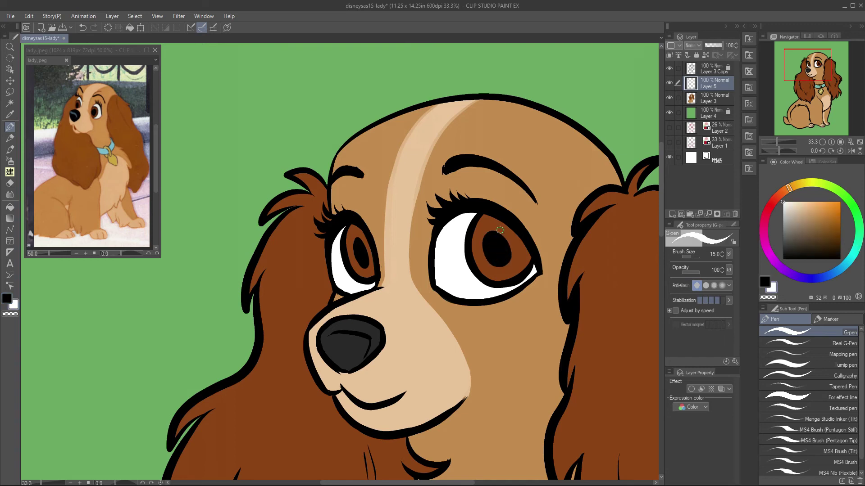
pyautogui.moveTo(348, 234); pyautogui.dragTo(354, 246)
pyautogui.click(358, 266)
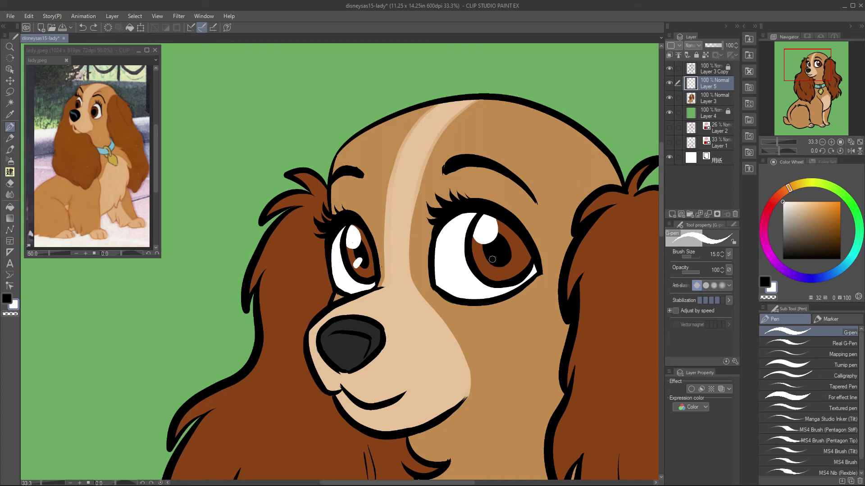
# Step: Select the brown iris areas of both eyes with Auto select
pyautogui.press('w')
pyautogui.click(503, 233)
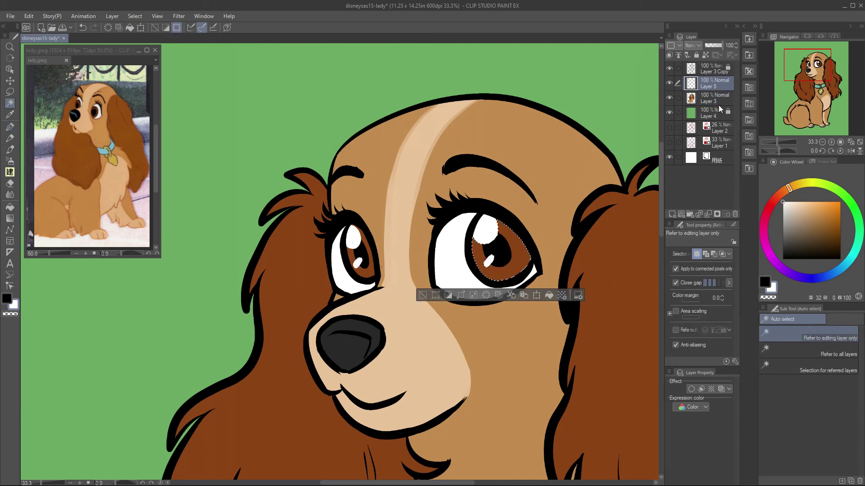
pyautogui.keyDown('shift'); pyautogui.click(356, 240); pyautogui.keyUp('shift')
pyautogui.keyDown('alt'); pyautogui.click(356, 240); pyautogui.keyUp('alt')
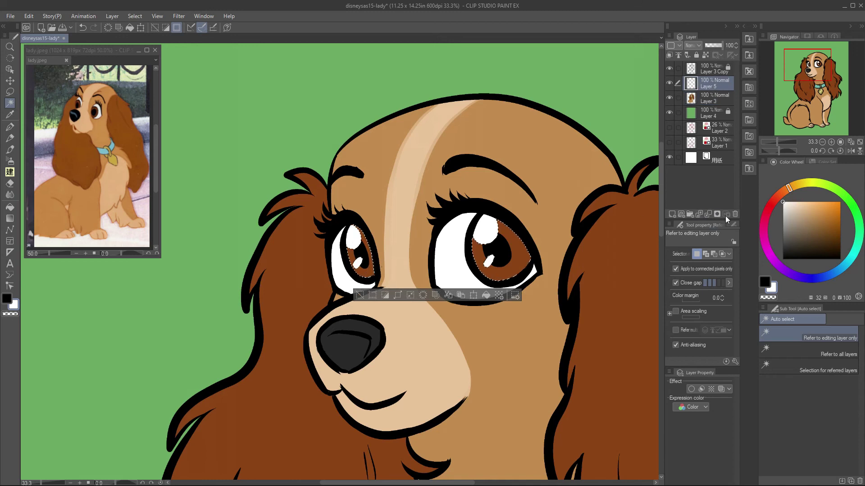
# Step: Shade the selected irises with dark brown using the Soft airbrush and clear the selection
pyautogui.press('p')
pyautogui.keyDown('alt'); pyautogui.click(493, 238); pyautogui.keyUp('alt')
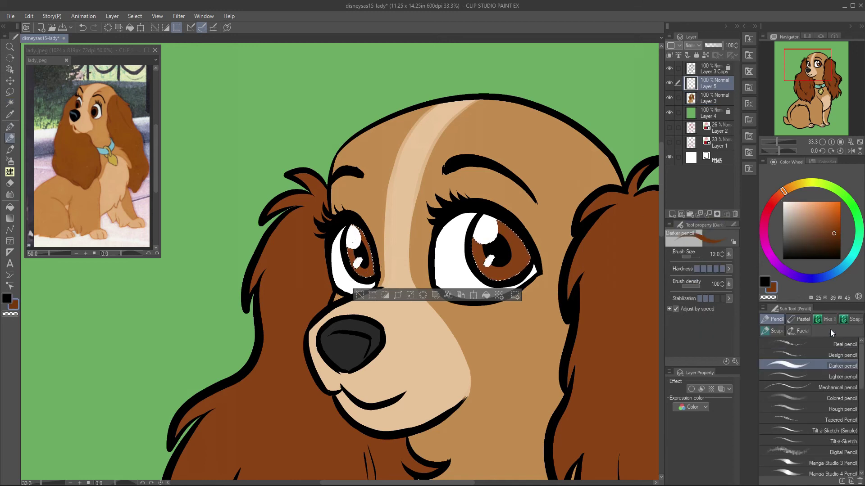
pyautogui.press('b')
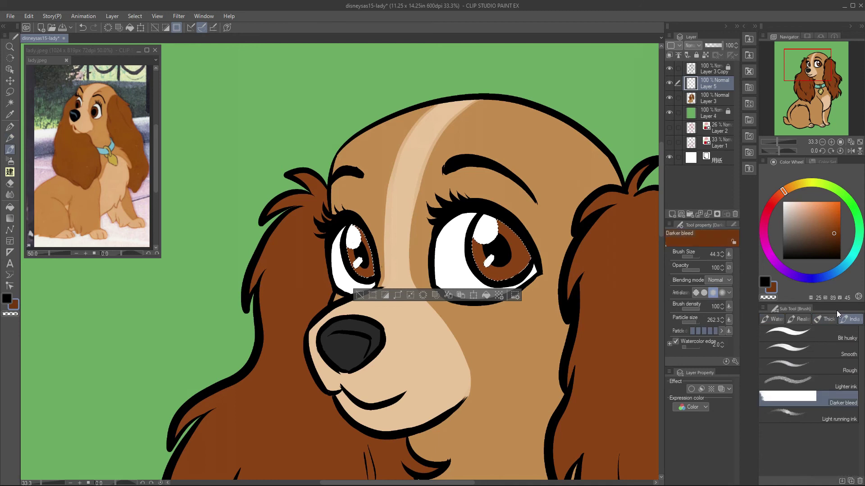
pyautogui.press('b')
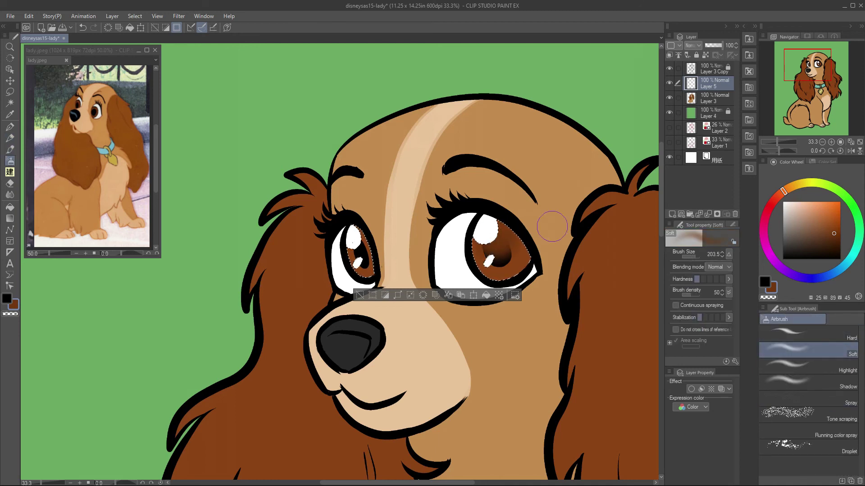
pyautogui.press('w')
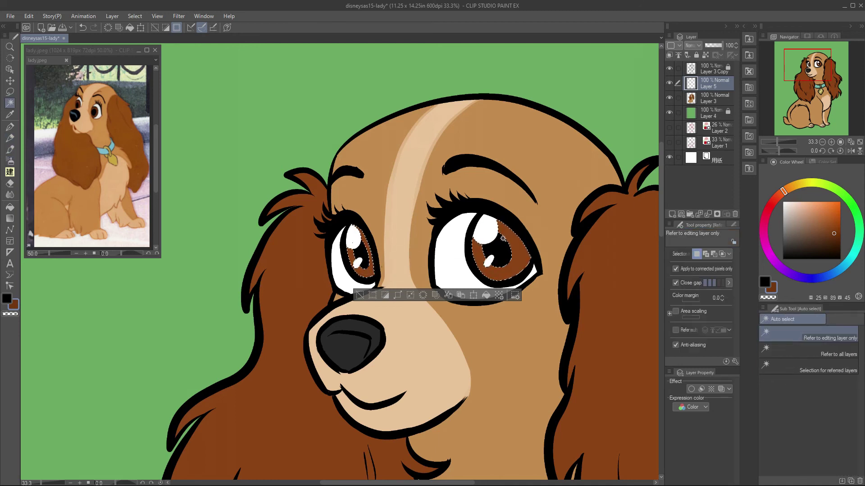
pyautogui.press('b')
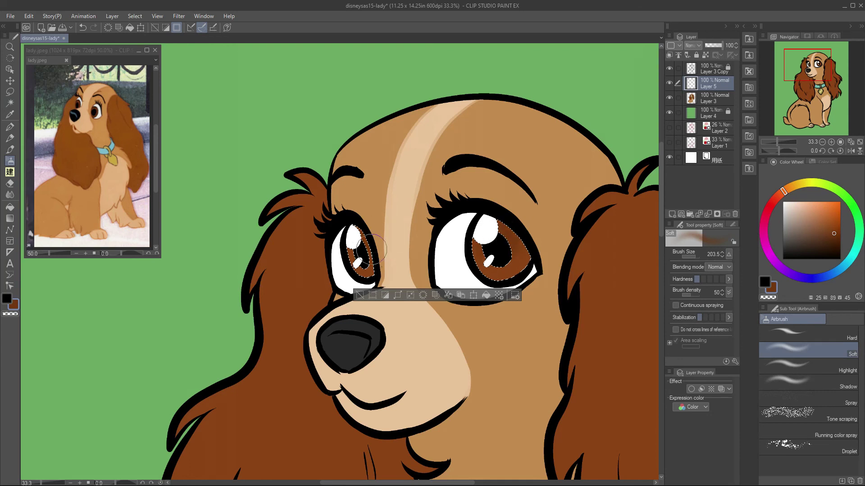
pyautogui.click(840, 241)
pyautogui.moveTo(511, 238); pyautogui.dragTo(505, 221)
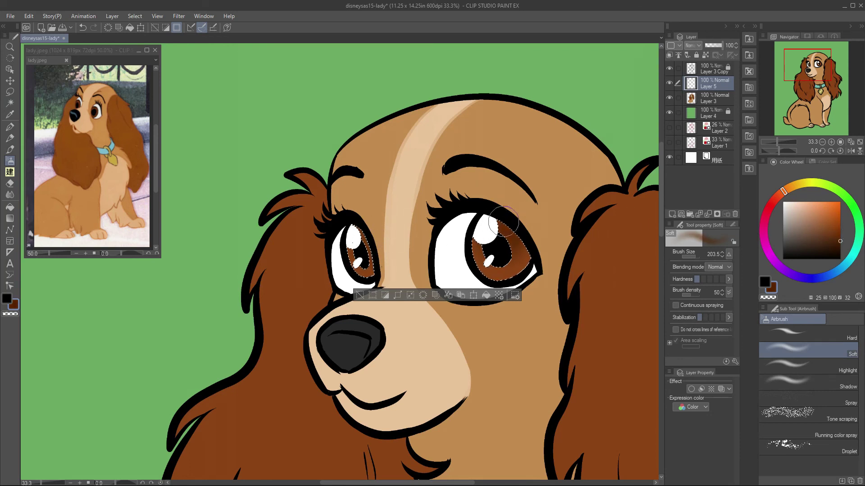
pyautogui.hotkey('ctrl', 'd')
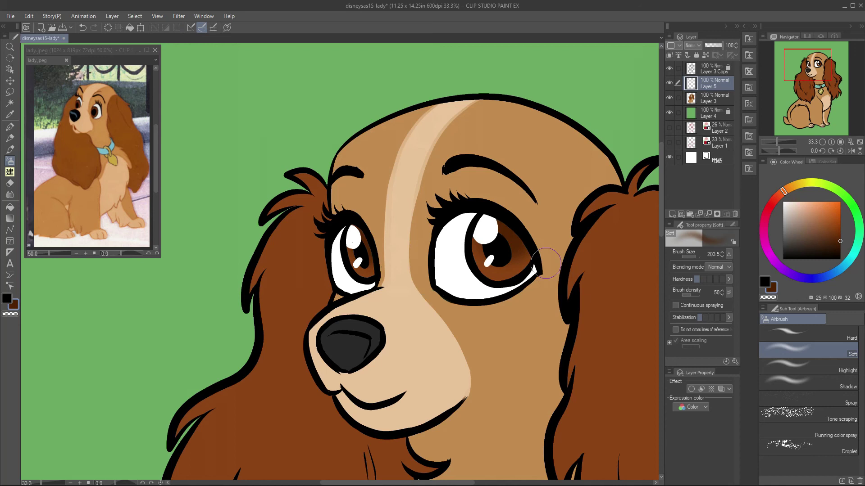
# Step: Paint a lighter reddish-brown glow along the larger eye's lower iris with the Manga Studio 4 Pencil and save the drawing
pyautogui.press('p')
pyautogui.keyDown('alt'); pyautogui.click(526, 256); pyautogui.keyUp('alt')
pyautogui.moveTo(493, 276); pyautogui.dragTo(526, 256)
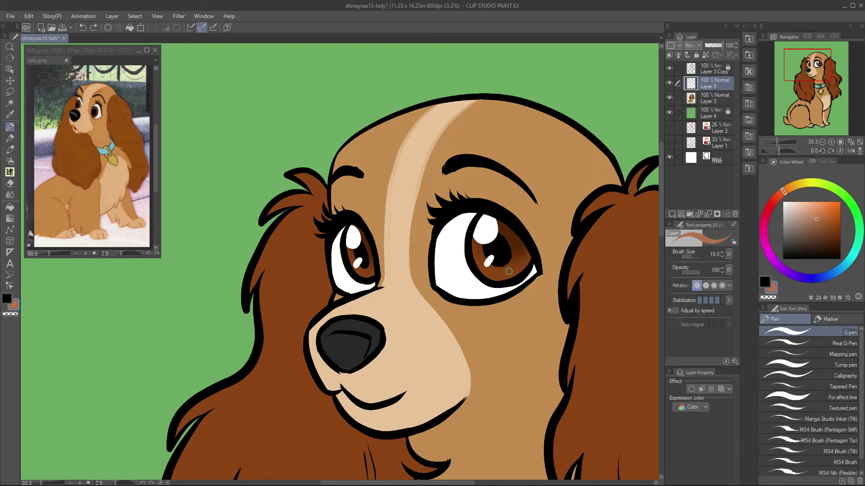
pyautogui.press('p')
pyautogui.moveTo(491, 272)
pyautogui.mouseDown()
pyautogui.moveTo(513, 271)
pyautogui.moveTo(518, 240)
pyautogui.moveTo(503, 229)
pyautogui.moveTo(363, 272)
pyautogui.moveTo(517, 267)
pyautogui.mouseUp()
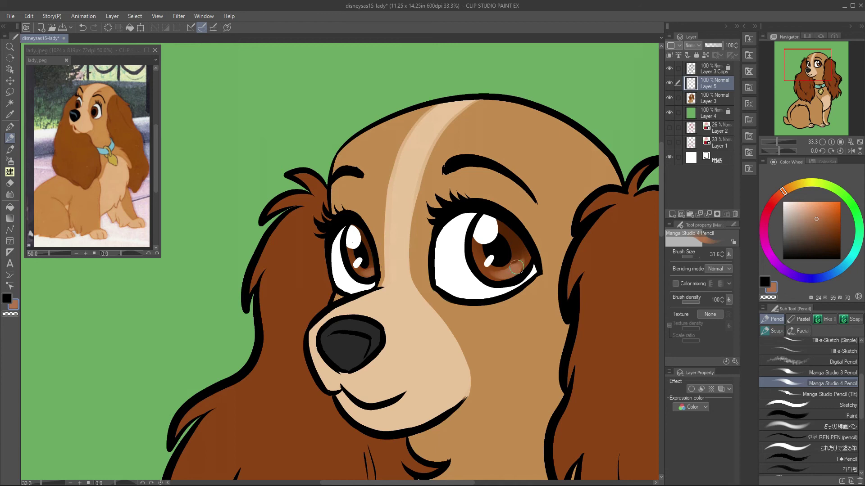
pyautogui.scroll(-3, 834, 102)
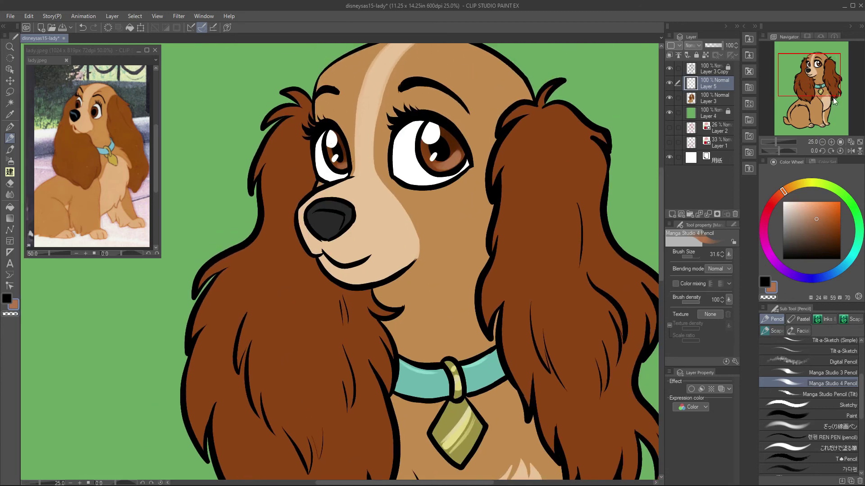
pyautogui.scroll(-2, 835, 101)
pyautogui.hotkey('ctrl', 's')
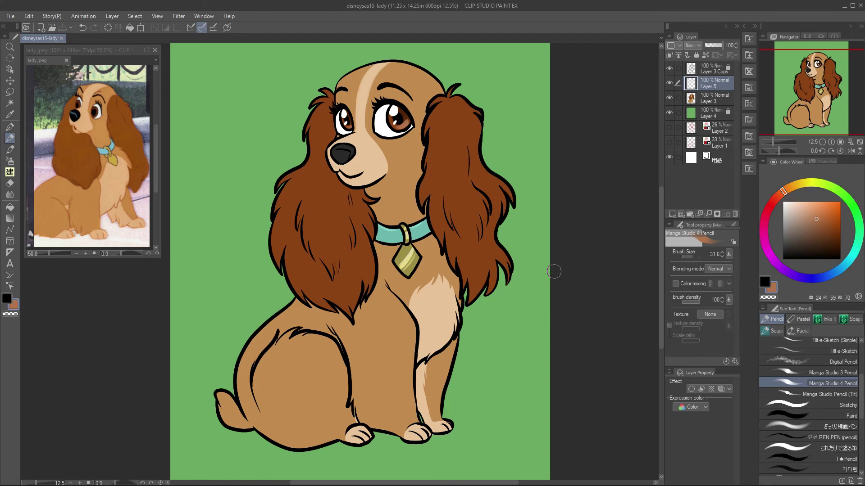
# Step: Give the character's colour layer a white border effect with a thickness of 25
pyautogui.click(692, 388)
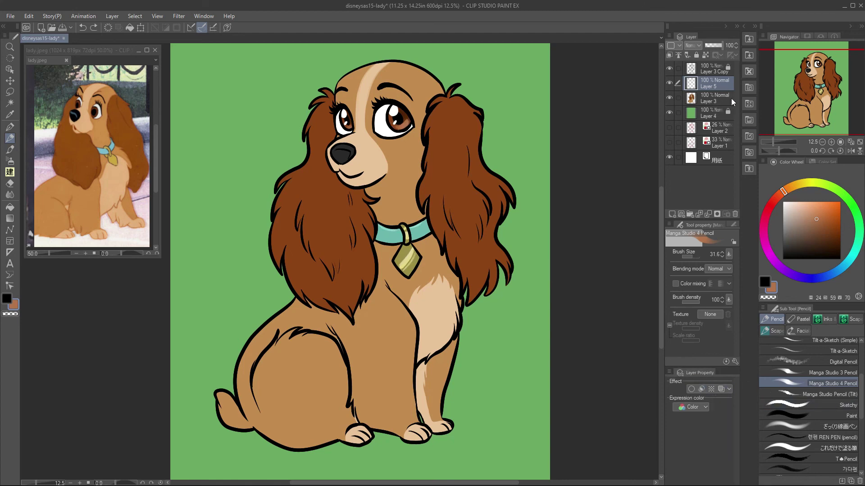
pyautogui.click(712, 98)
pyautogui.write('25')
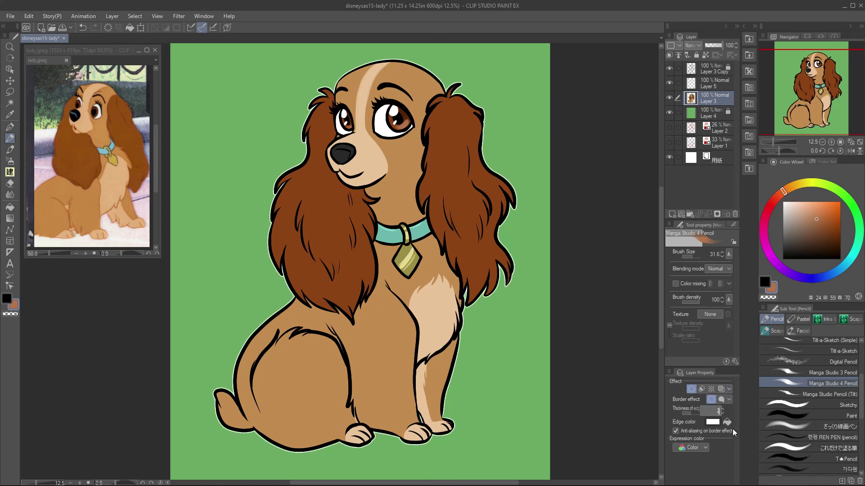
pyautogui.press('Return')
# Step: Unlock the background layer, fill it with bright teal, lock it again and save the drawing
pyautogui.click(715, 113)
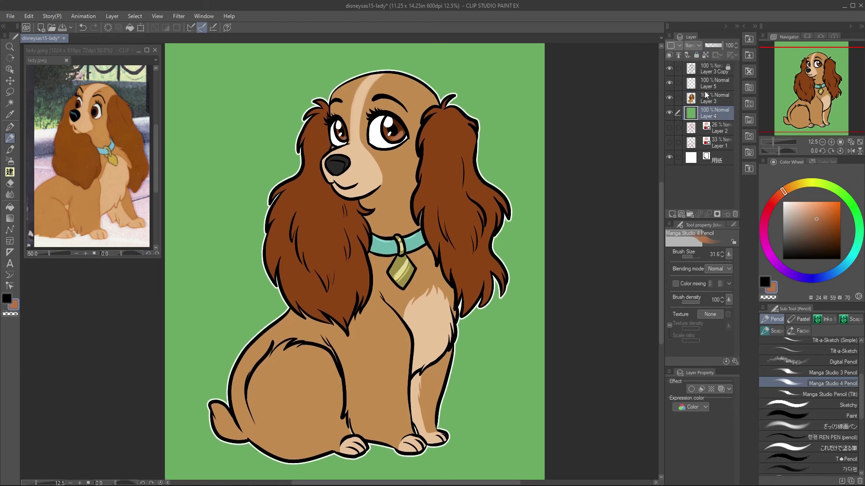
pyautogui.press('p')
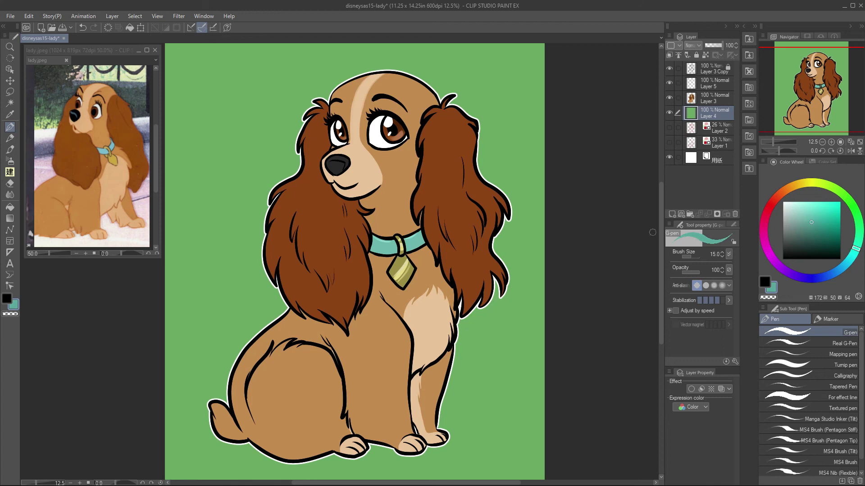
pyautogui.click(811, 212)
pyautogui.hotkey('alt', 'BackSpace')
pyautogui.click(822, 214)
pyautogui.hotkey('alt', 'BackSpace')
pyautogui.moveTo(613, 270)
pyautogui.mouseDown()
pyautogui.moveTo(608, 251)
pyautogui.moveTo(615, 303)
pyautogui.moveTo(614, 261)
pyautogui.mouseUp()
pyautogui.hotkey('ctrl', 's')
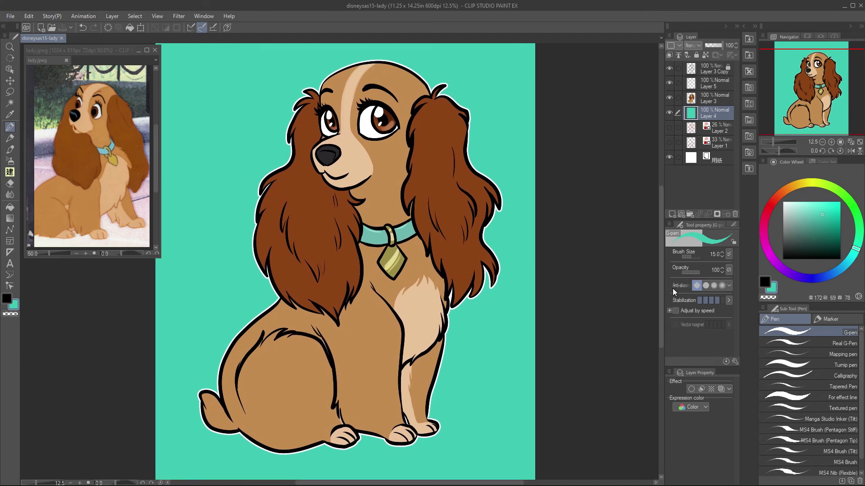
pyautogui.click(696, 55)
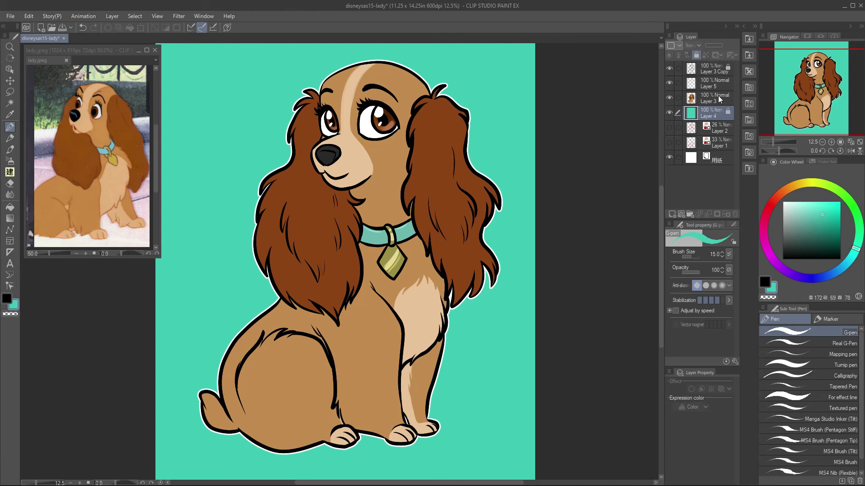
pyautogui.hotkey('ctrl', 's')
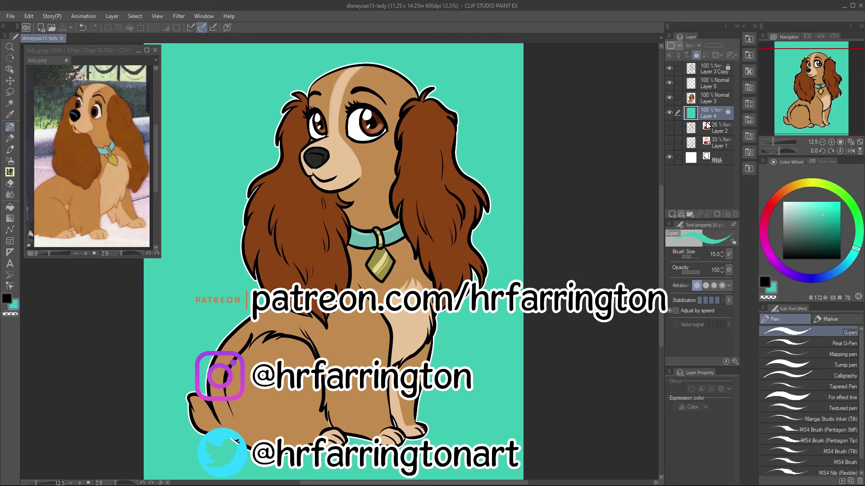
# Step: Lock the character's colour layer and add a new layer above the line art for the pen
pyautogui.click(717, 101)
pyautogui.click(716, 69)
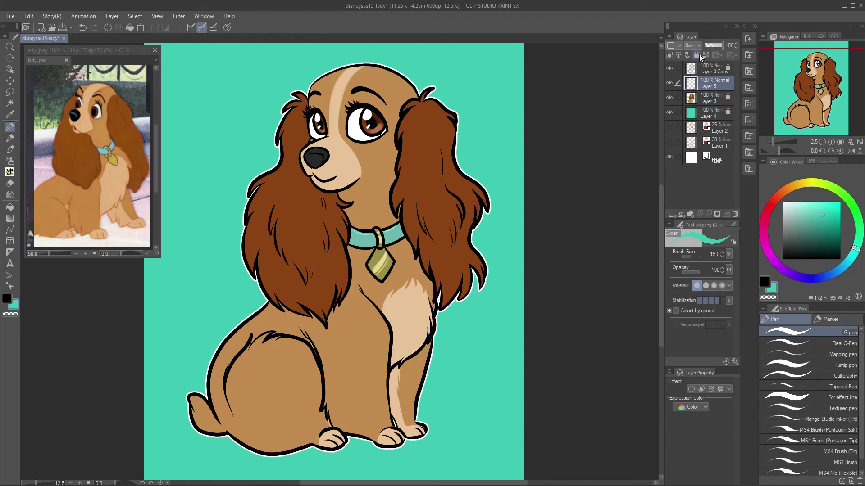
pyautogui.click(672, 214)
pyautogui.press('p')
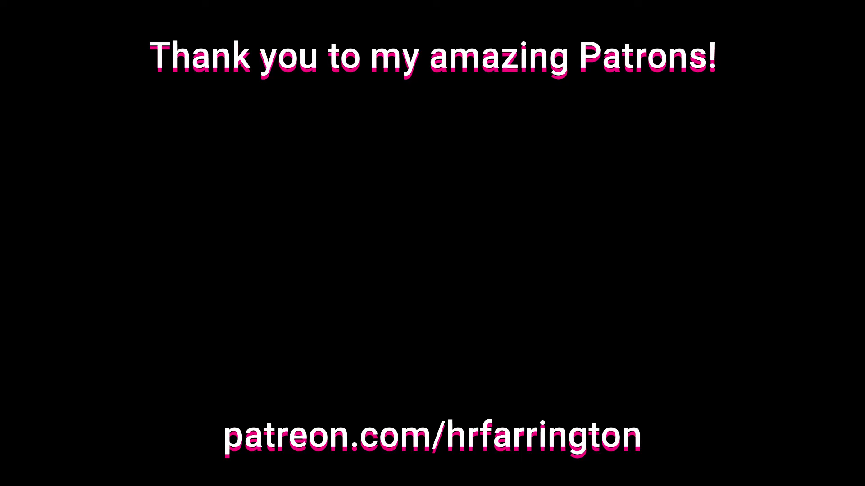